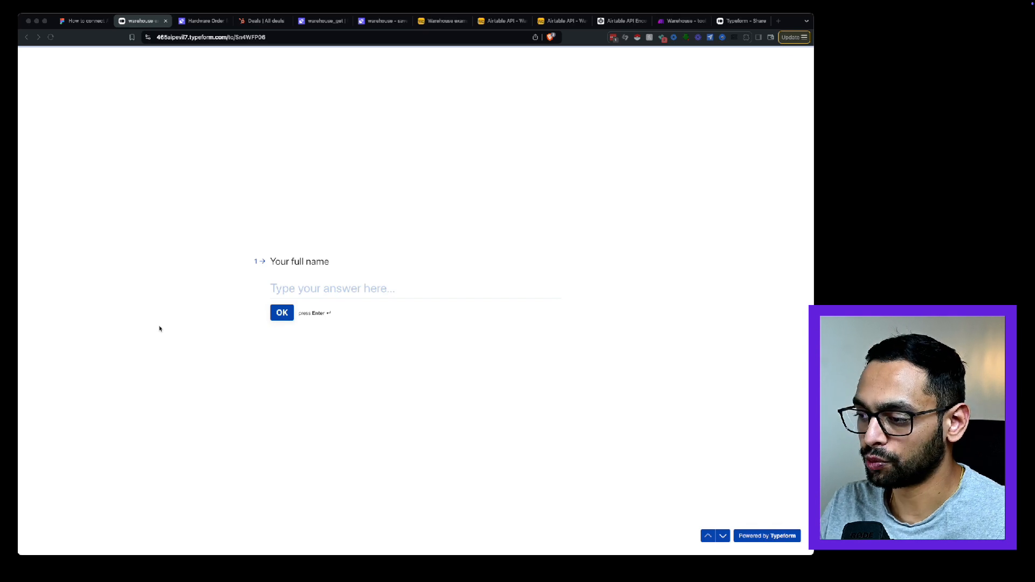
Fill in the full name and e-mail answers on the warehouse example form.
click(350, 288)
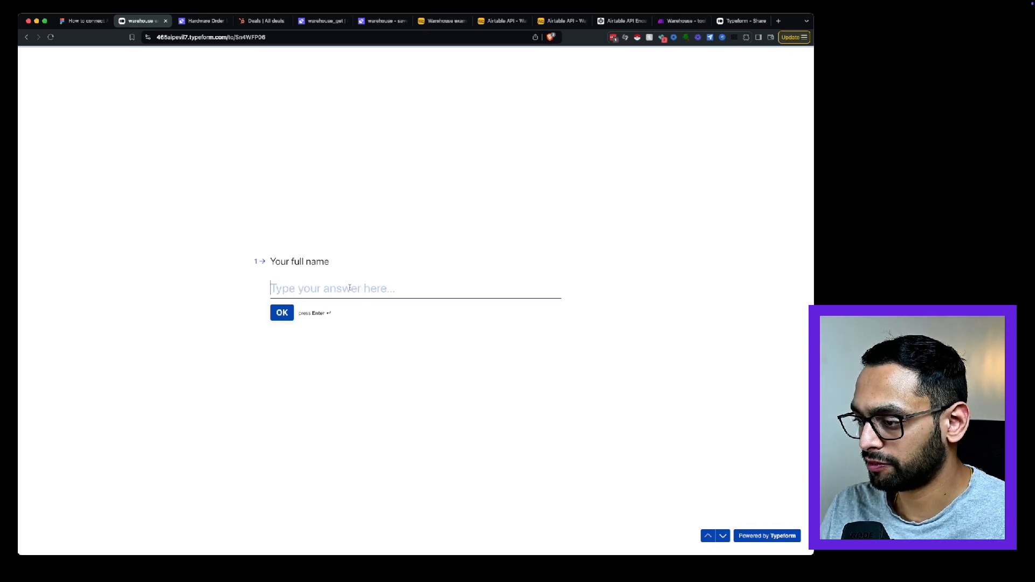
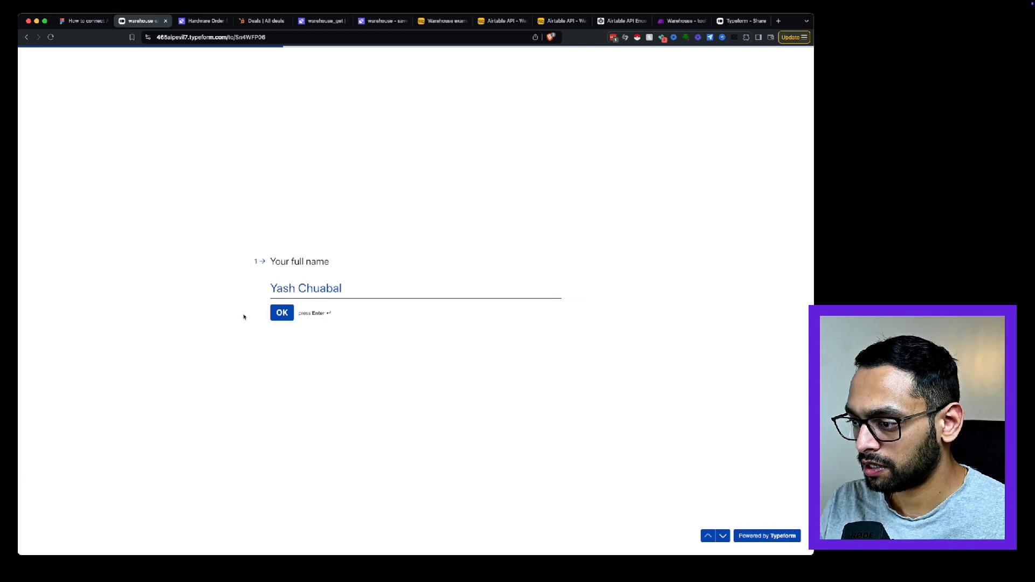
click(283, 313)
text(yash.)
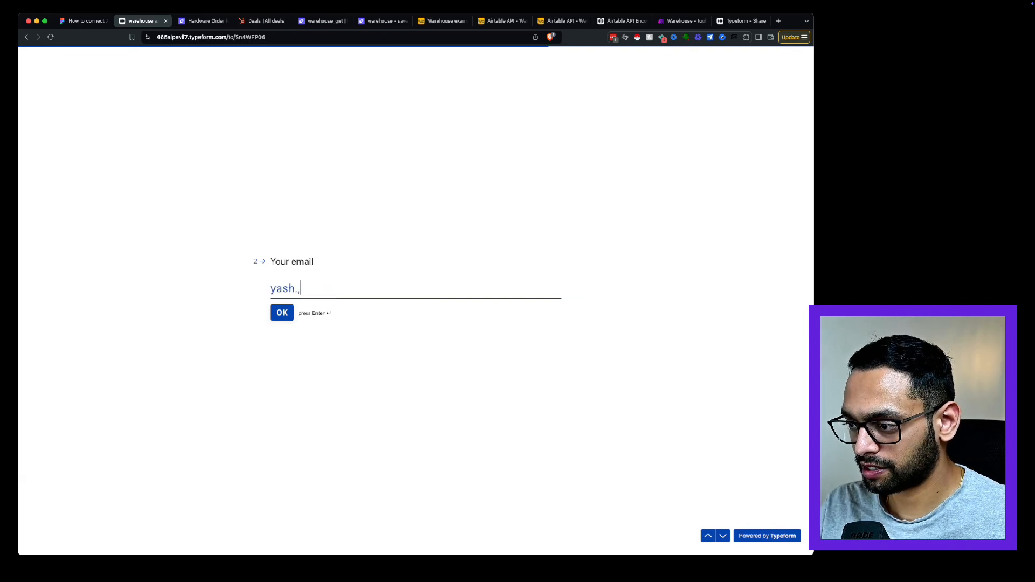
key(Return)
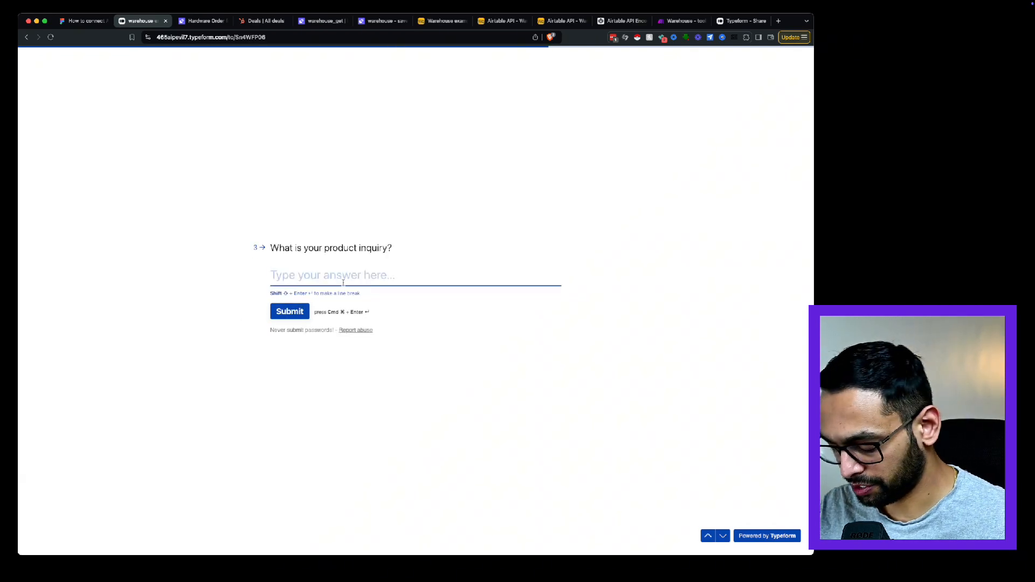
Answer the product inquiry with "I want to buy 100 Hammers and 10000 Nails. How much is this going to cost me?" and submit the form.
text(I want to buy 100)
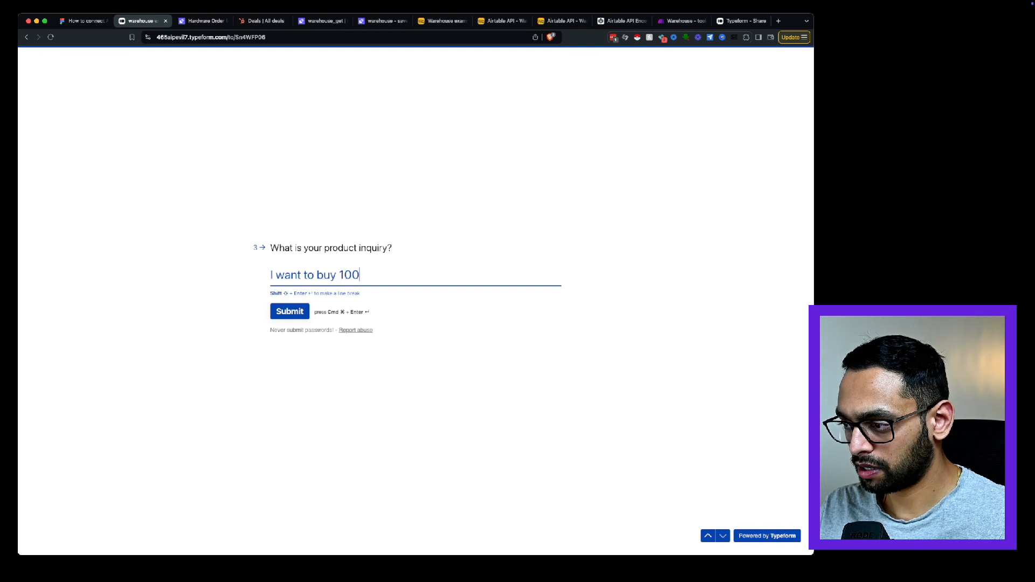
text( hammers)
key(BackSpace)
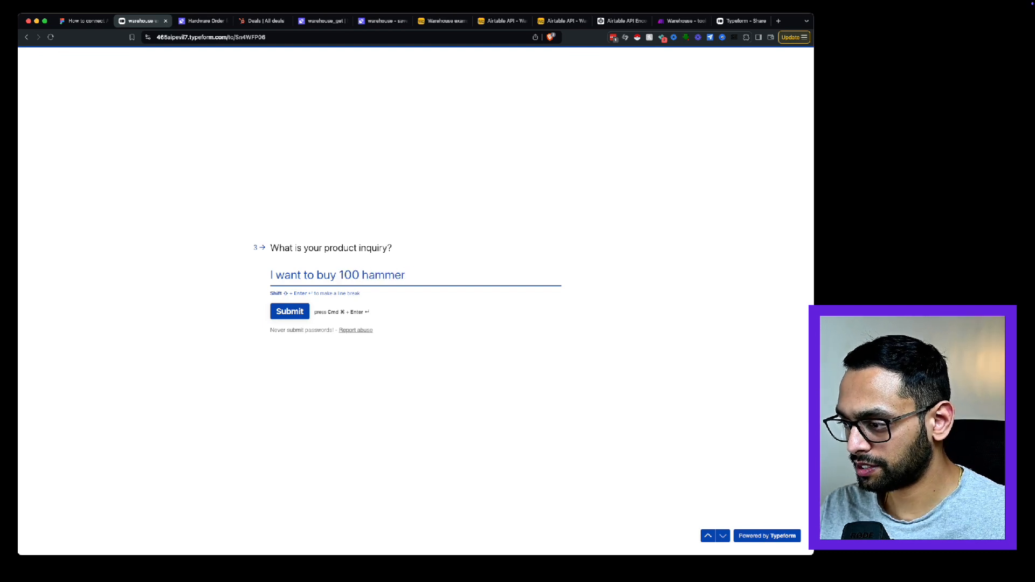
text(1)
text(0000 Nails.)
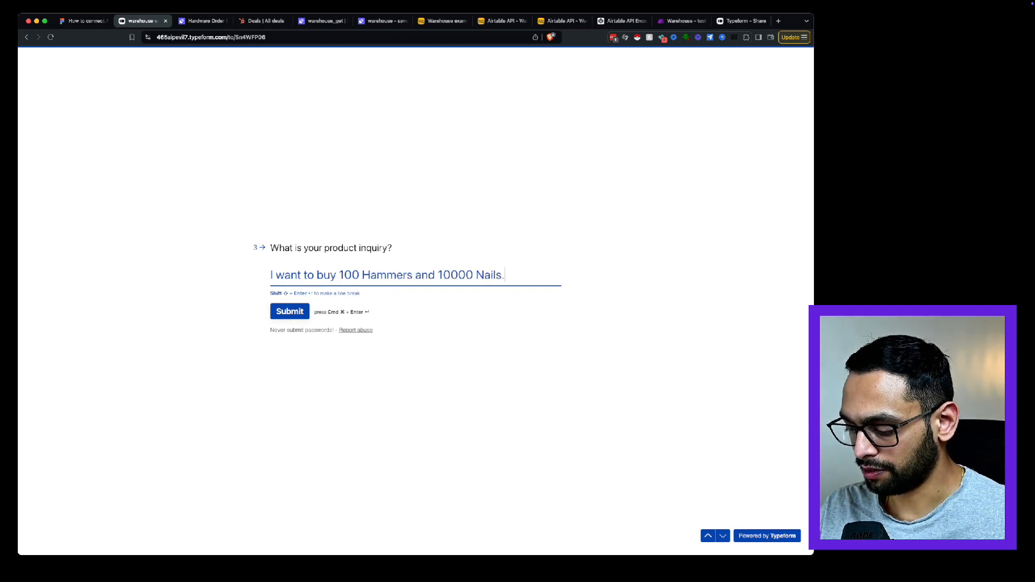
text( How much is )
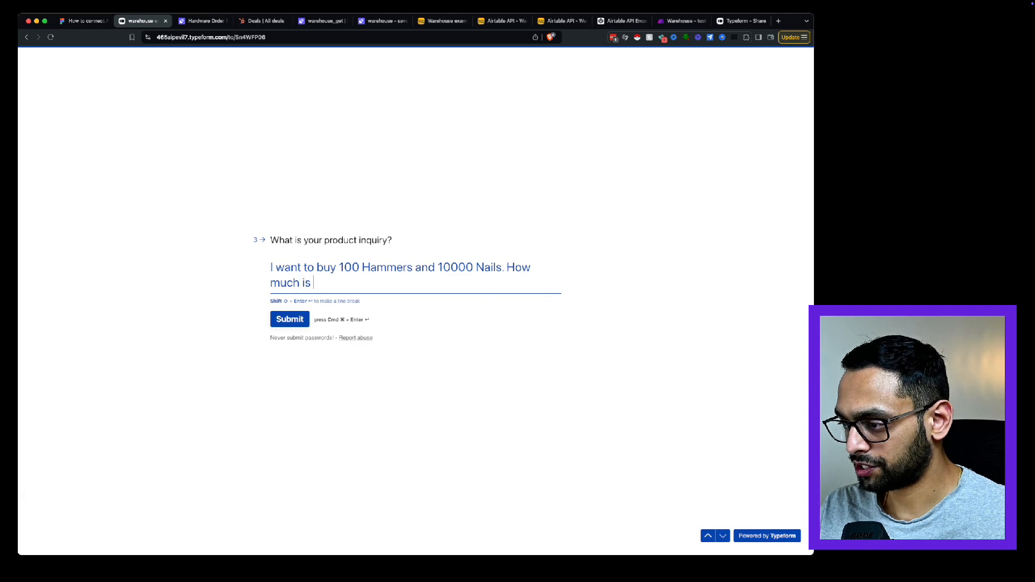
text(this going to cost me?)
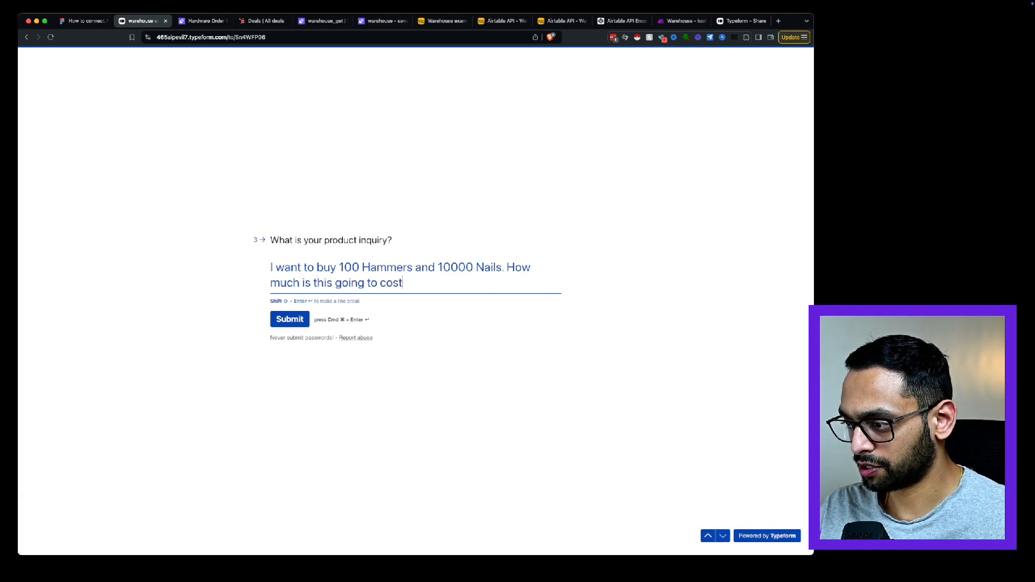
click(296, 327)
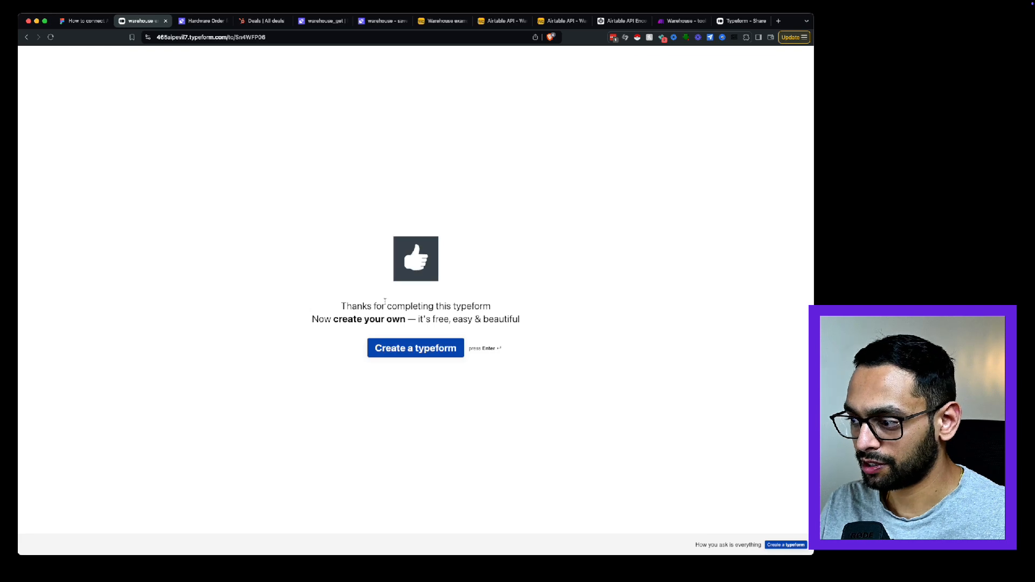
Switch to Relevance AI, open the newest task of the Sales product inquiry agent and inspect its background steps.
click(208, 22)
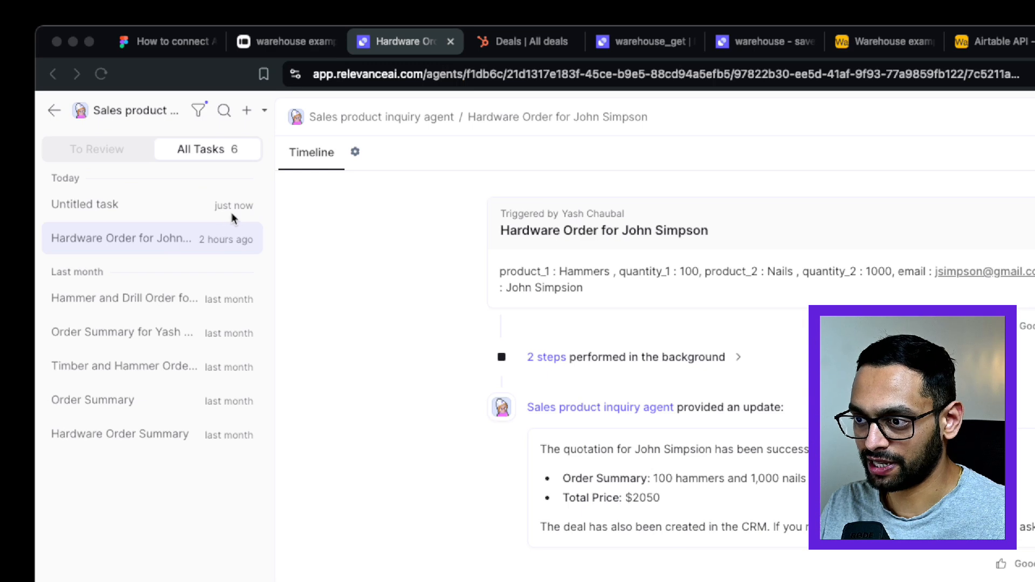
click(91, 207)
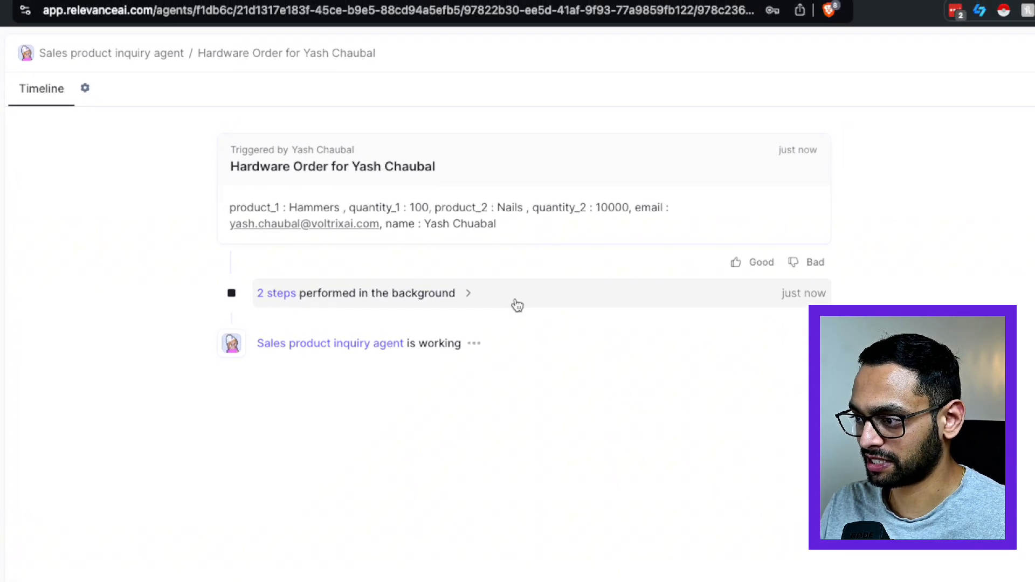
click(517, 303)
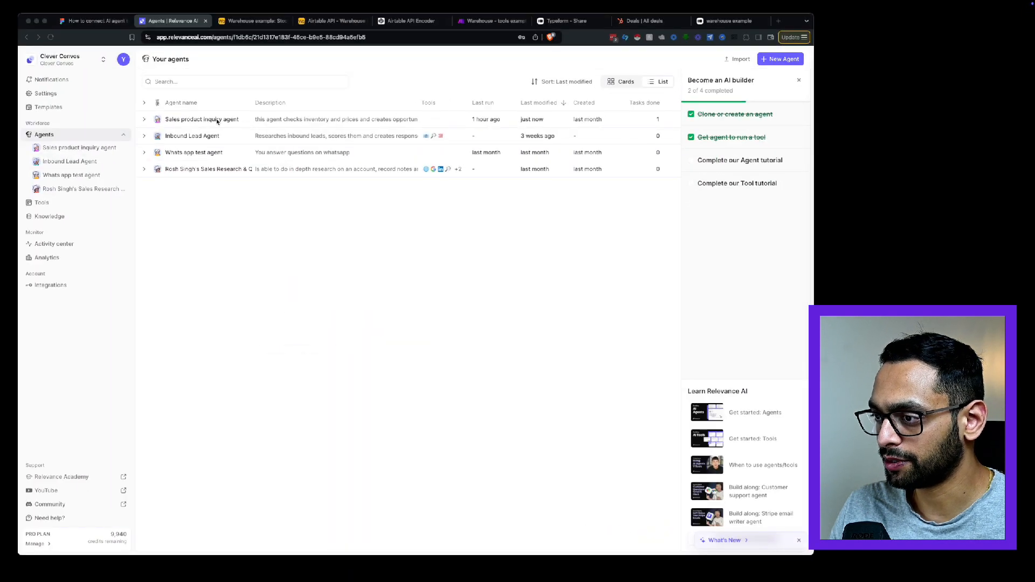
Open the Sales product inquiry agent from the list of agents.
click(218, 121)
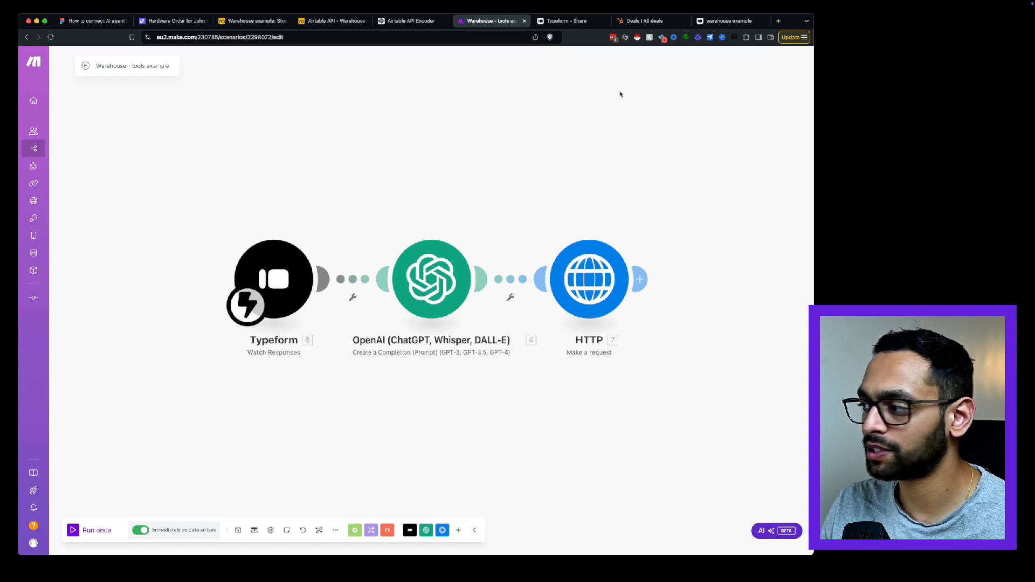
Switch to the Typeform editor and review the form's e-mail and product inquiry questions.
click(565, 21)
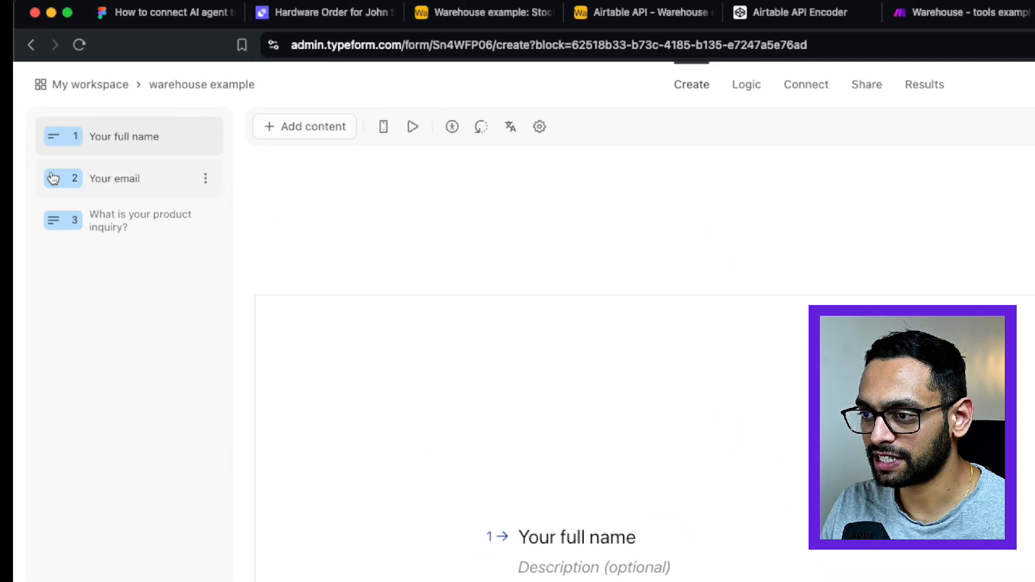
click(53, 178)
click(126, 216)
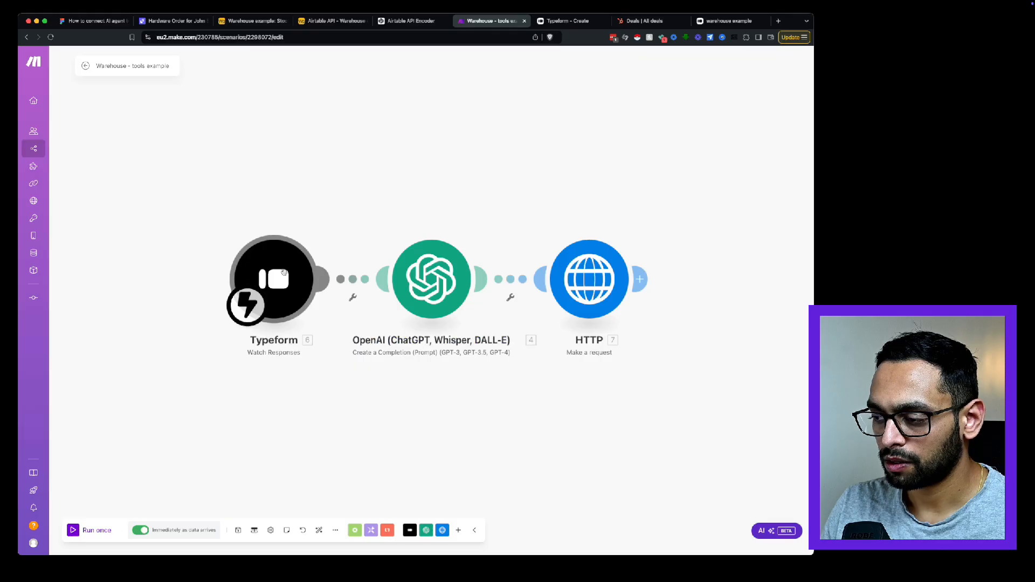
Inspect the webhook settings of the Typeform Watch Responses module in the Make scenario and close them.
click(284, 272)
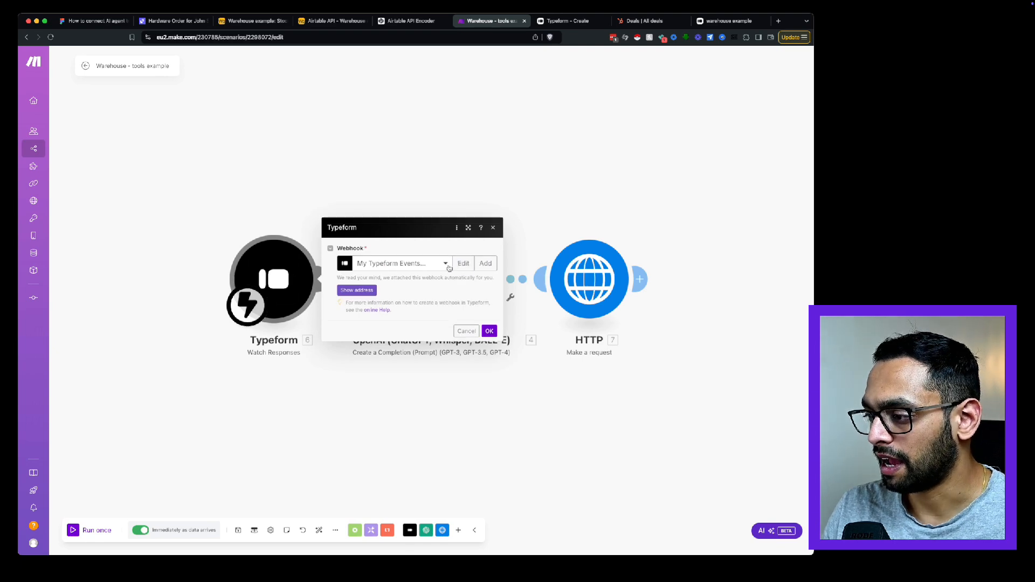
click(447, 264)
click(489, 289)
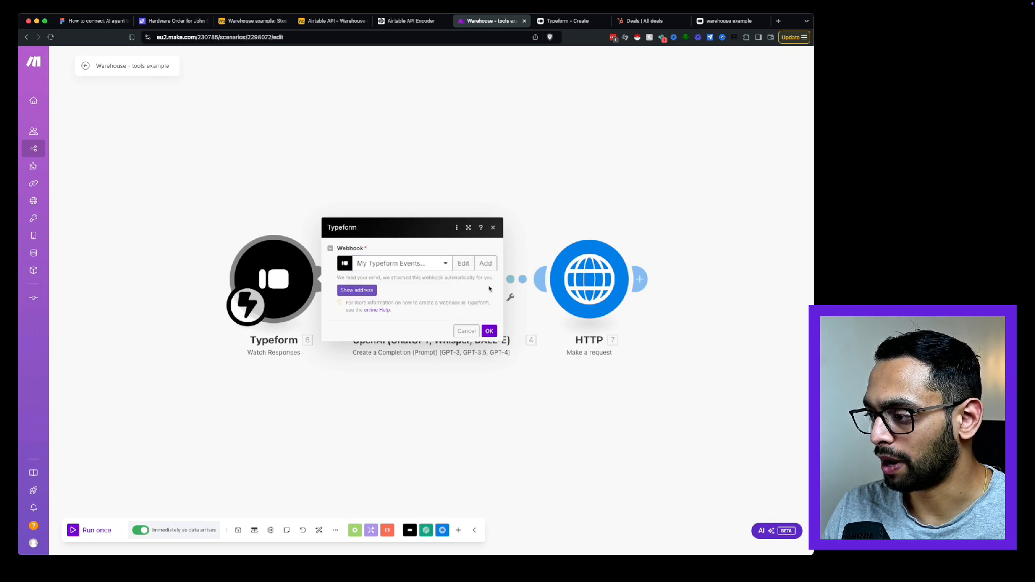
click(171, 245)
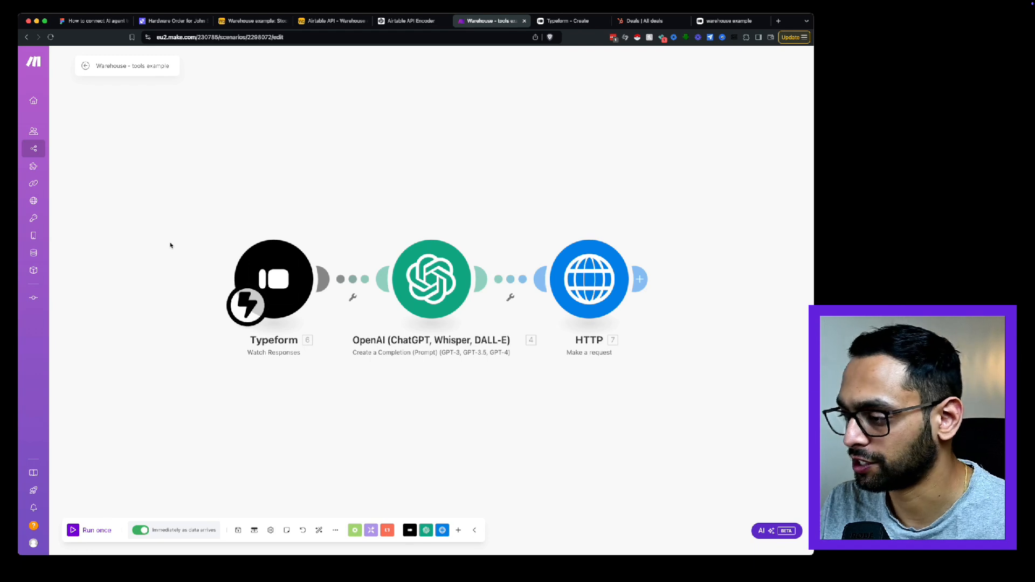
Read through the OpenAI module's user message, including its instructions, mapped form answers, example and note, then close its settings.
drag(344, 248, 307, 225)
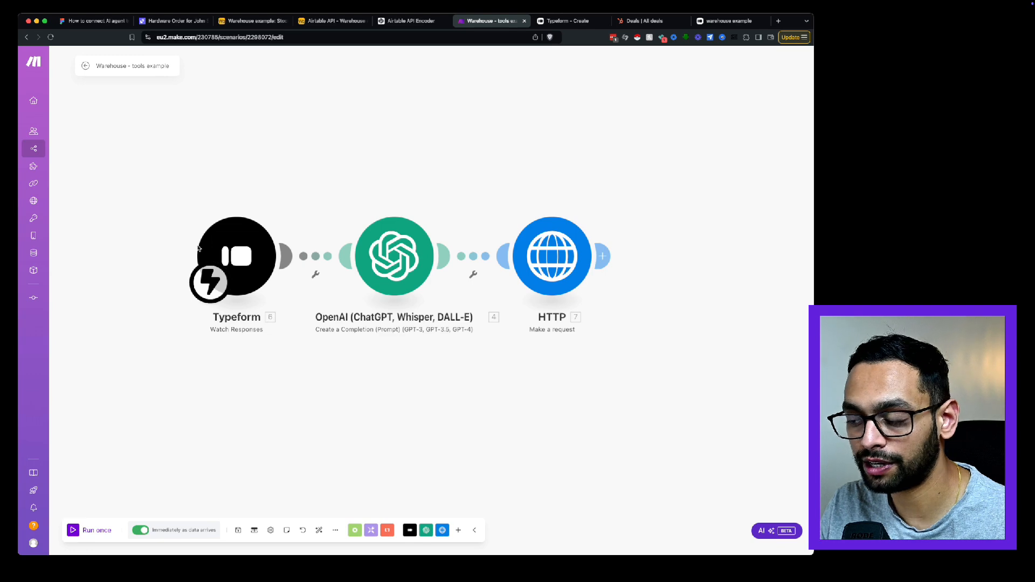
click(396, 266)
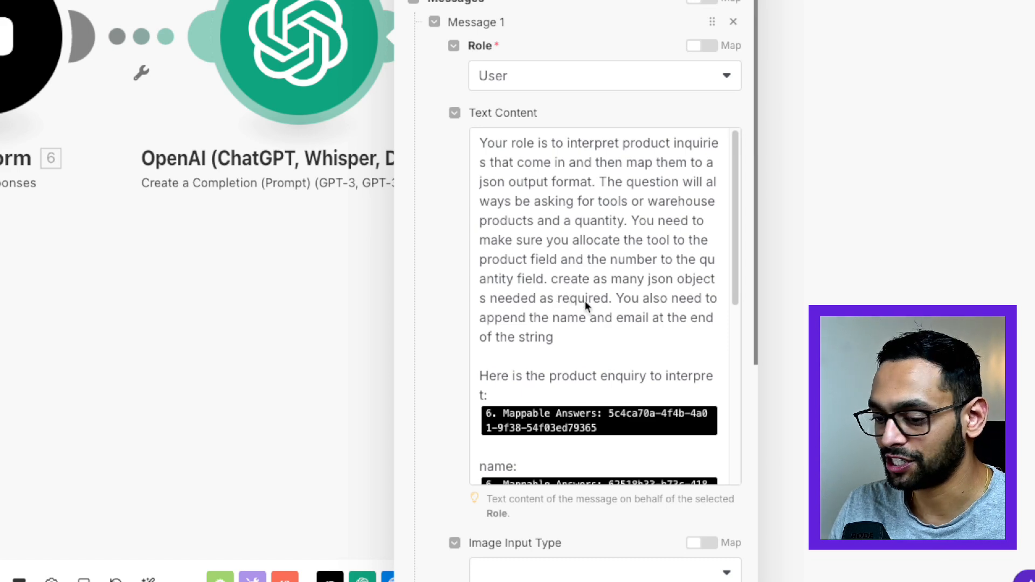
scroll(585, 301, down, 5)
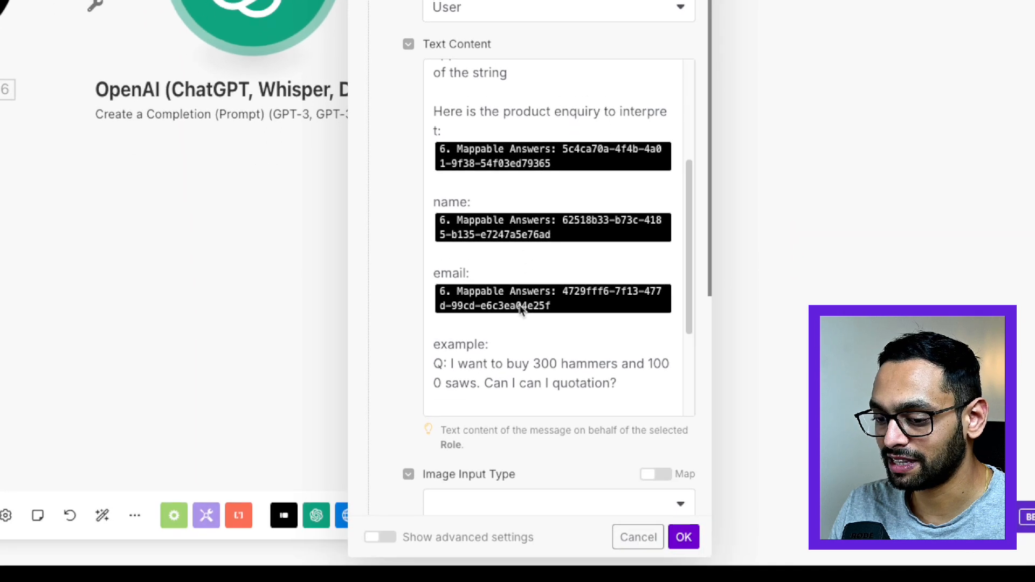
scroll(520, 296, down, 5)
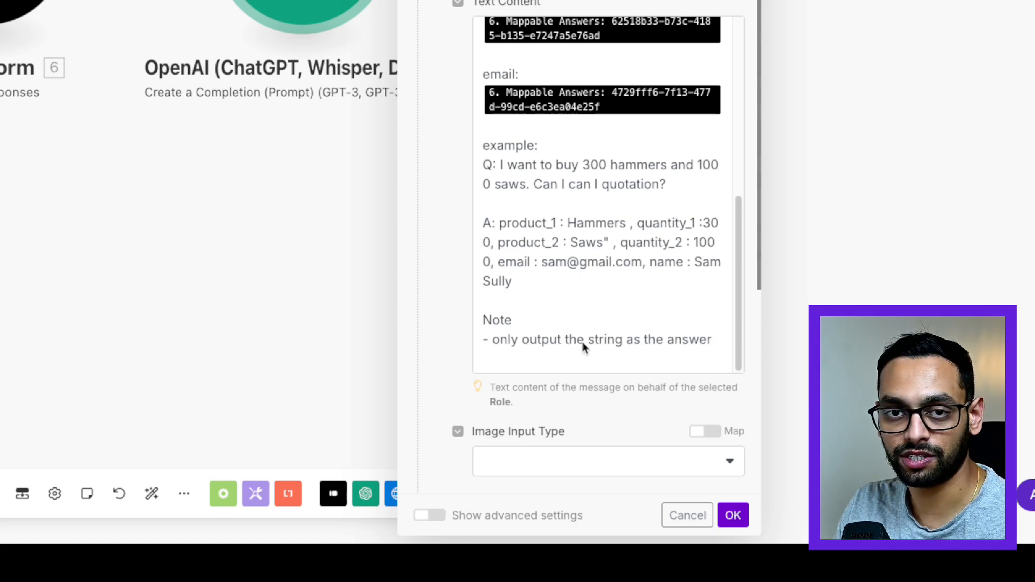
scroll(589, 329, down, 1)
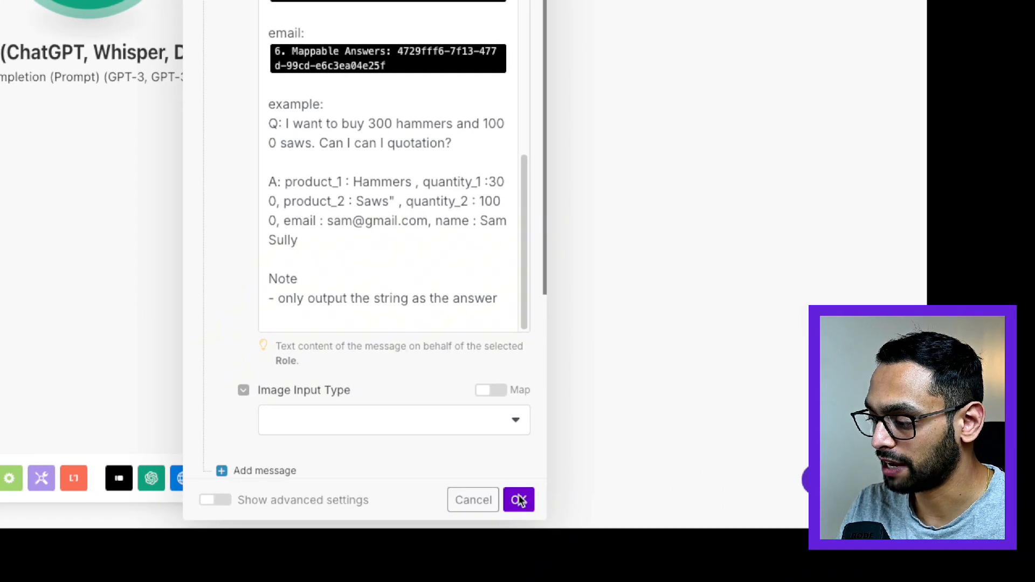
click(519, 501)
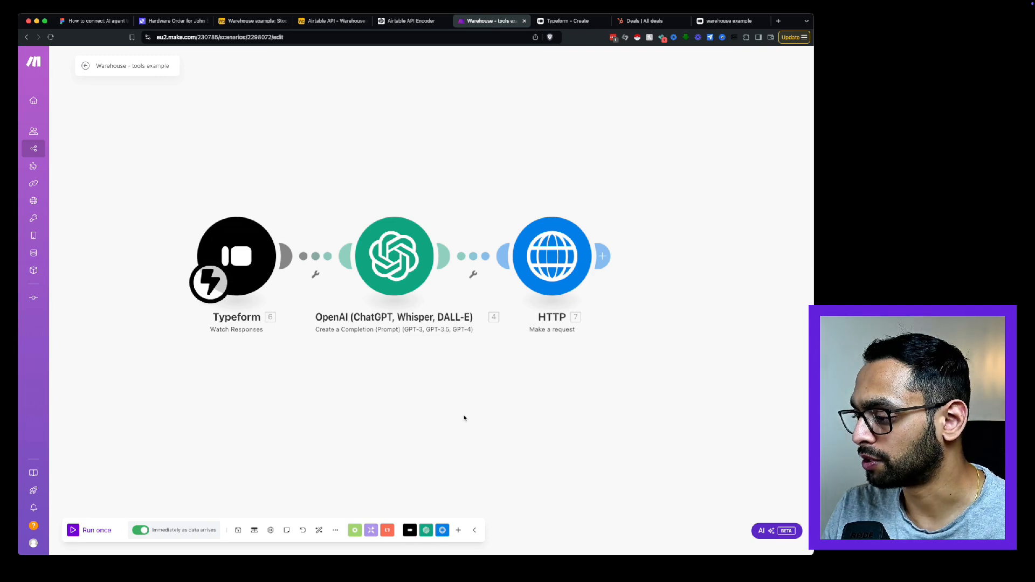
Examine the HTTP module's URL, method, headers, body type and request content.
click(559, 257)
scroll(688, 251, down, 3)
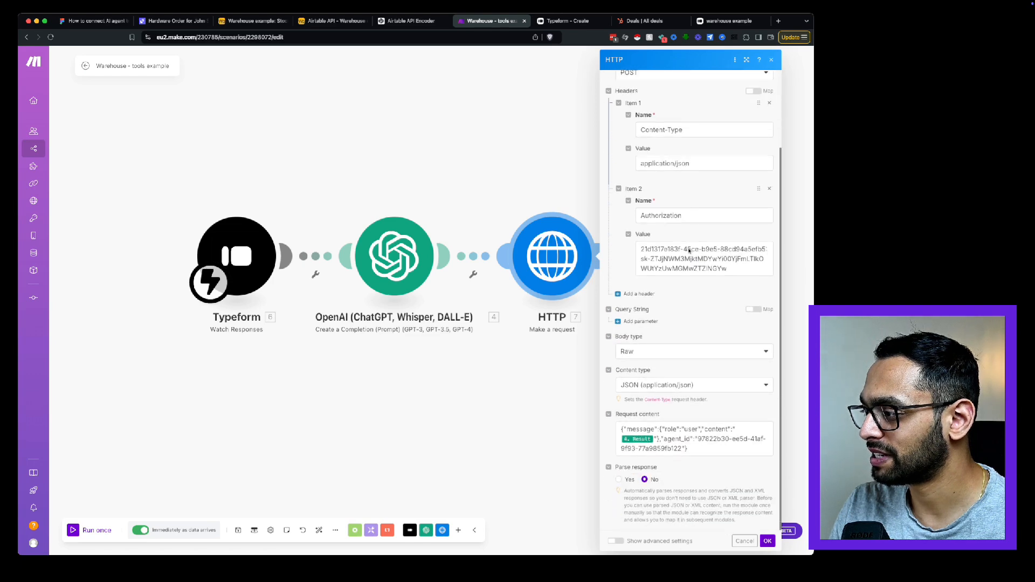
scroll(689, 251, up, 2)
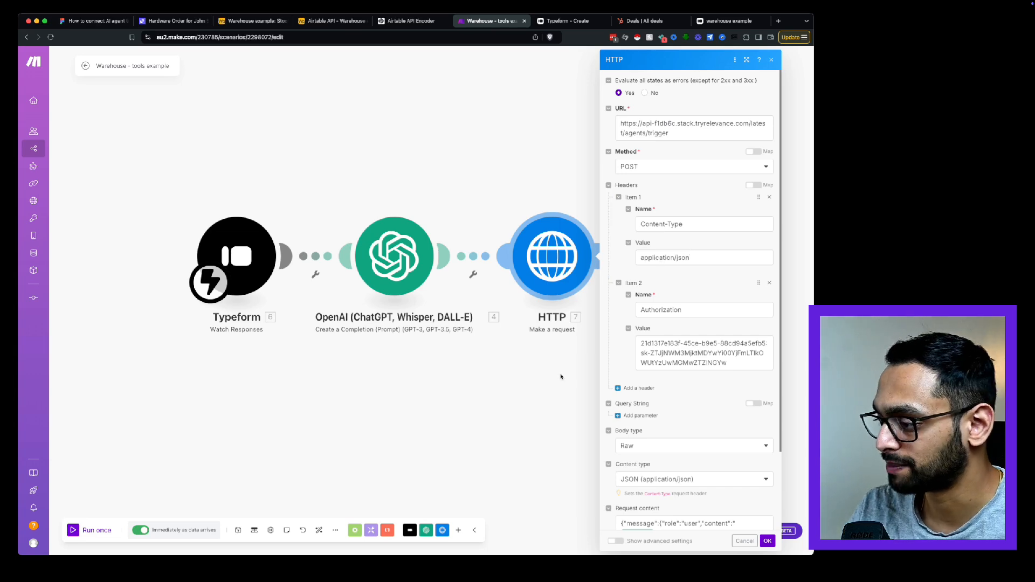
Switch to Relevance AI, open the Sales product inquiry agent's API trigger details and copy the endpoint URL.
key(super+2)
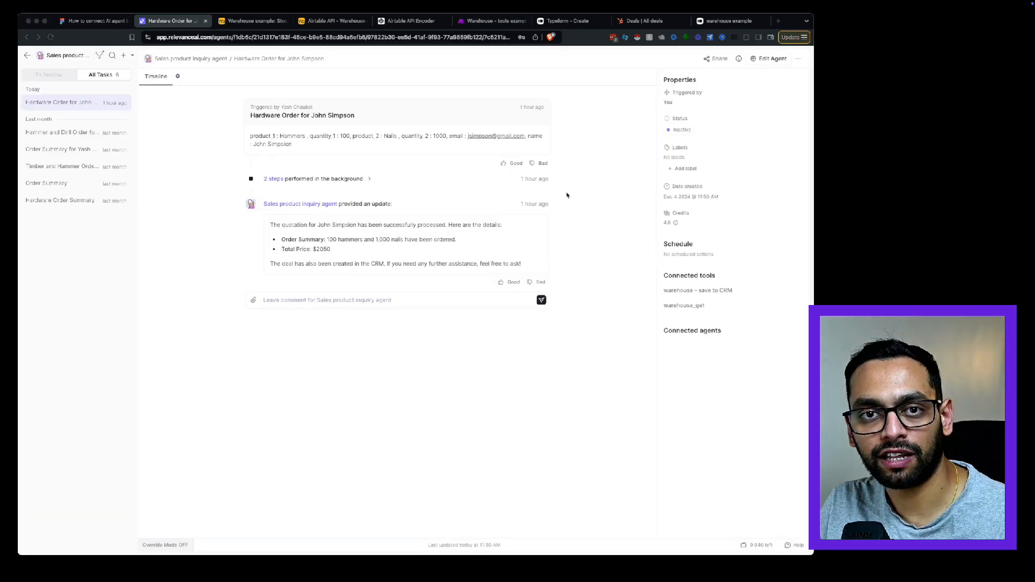
click(773, 58)
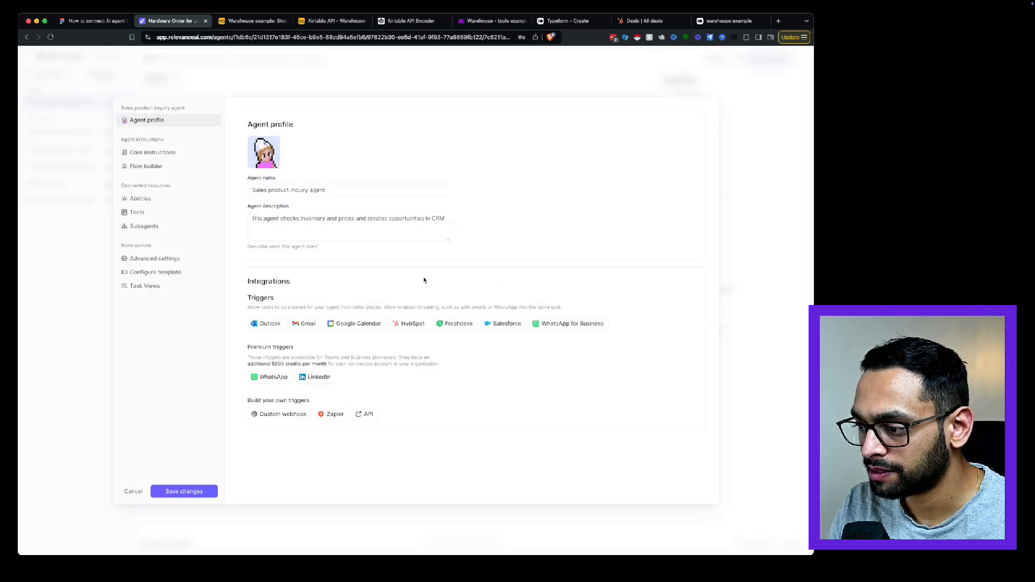
click(890, 101)
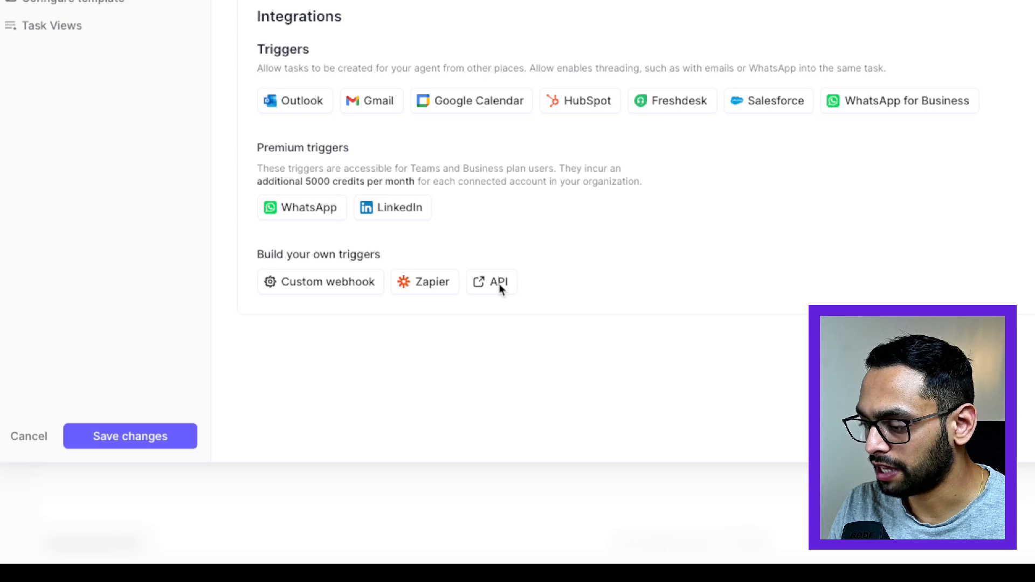
click(501, 289)
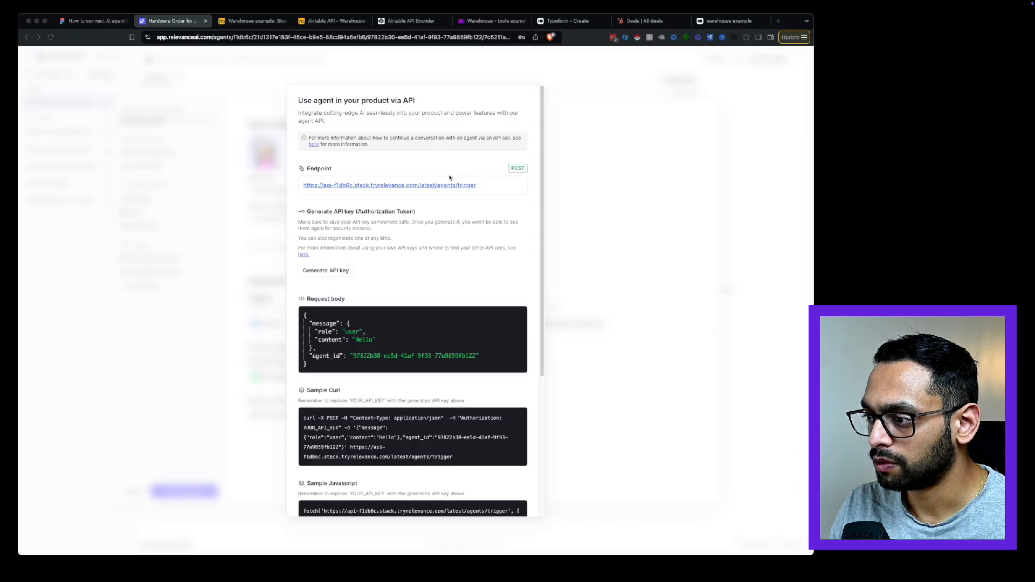
click(497, 190)
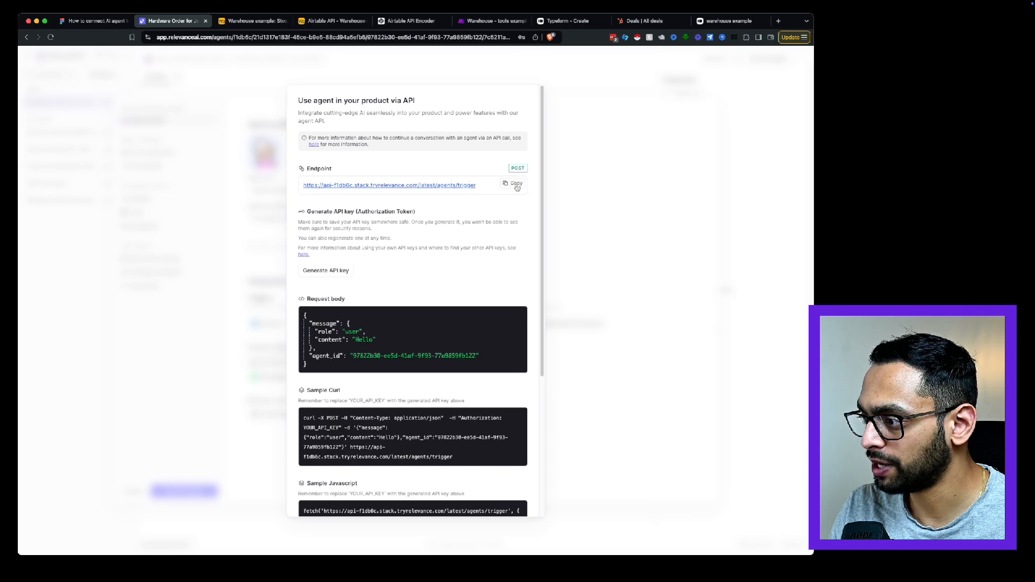
click(519, 188)
Return to the Make scenario and review the HTTP module's URL, POST method, and Content-Type and Authorization headers.
click(489, 21)
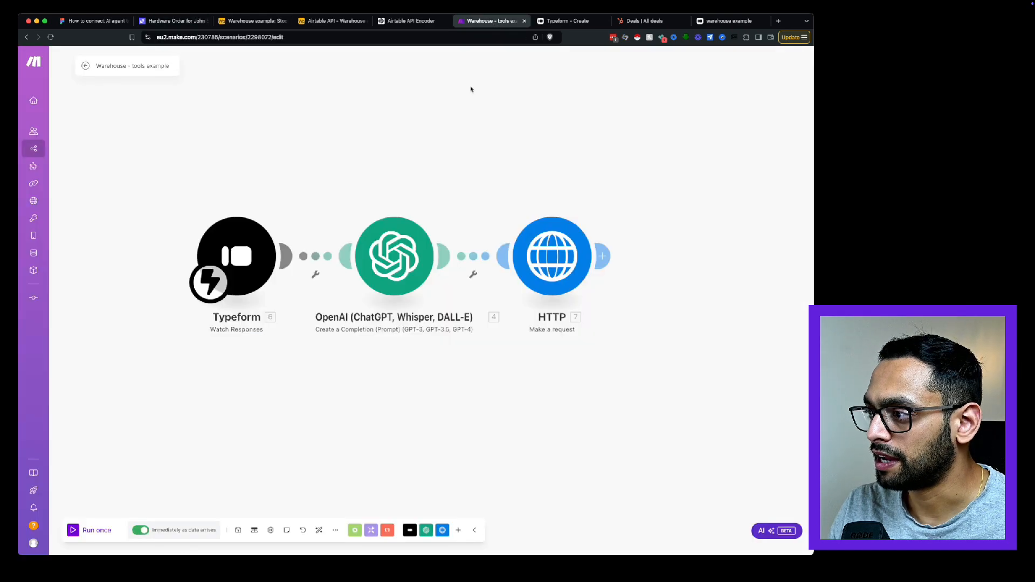
click(564, 282)
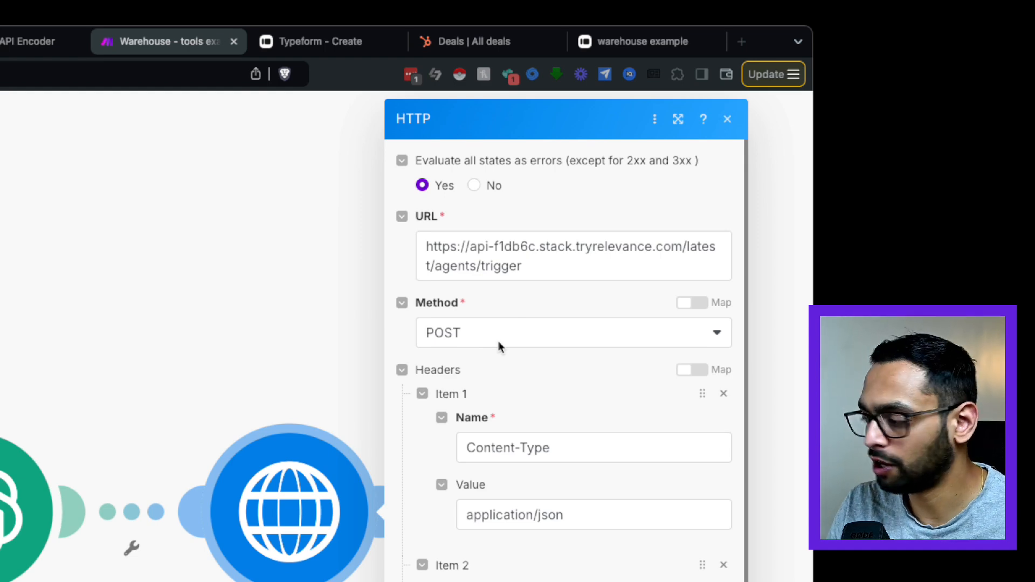
scroll(553, 468, down, 2)
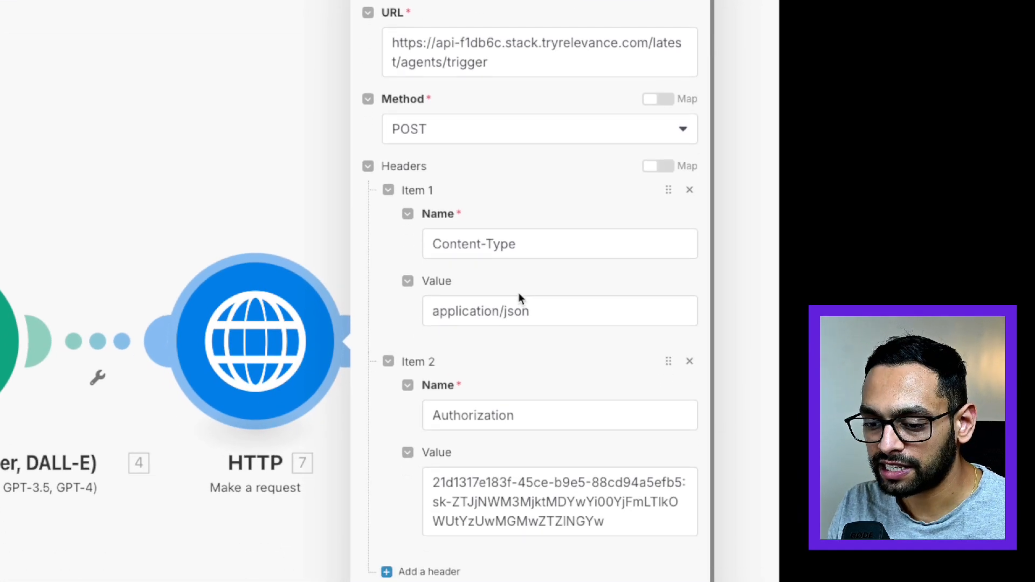
Generate an API key in the Relevance AI agent's API trigger details, then return to the Make scenario.
scroll(516, 275, down, 2)
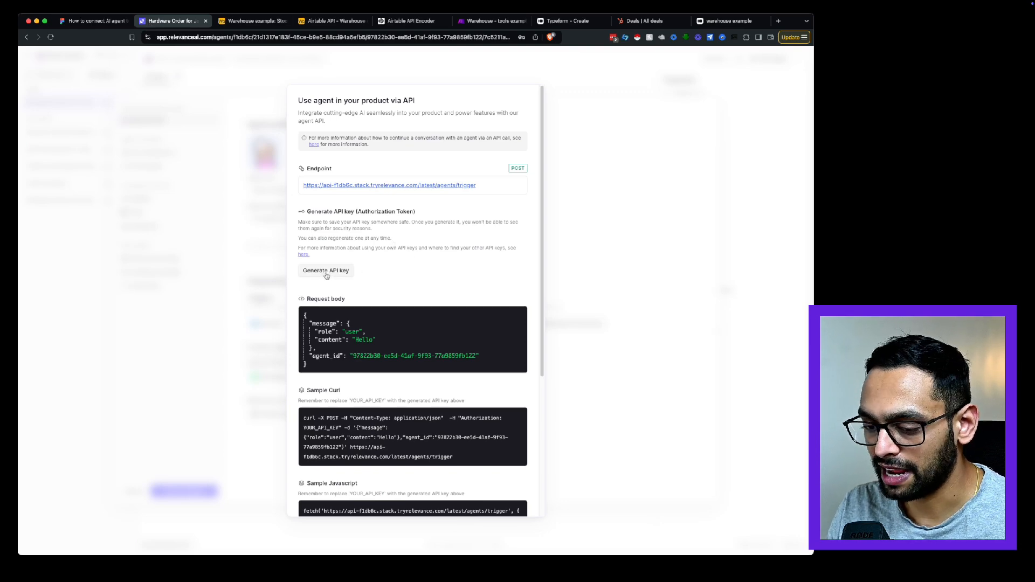
click(327, 273)
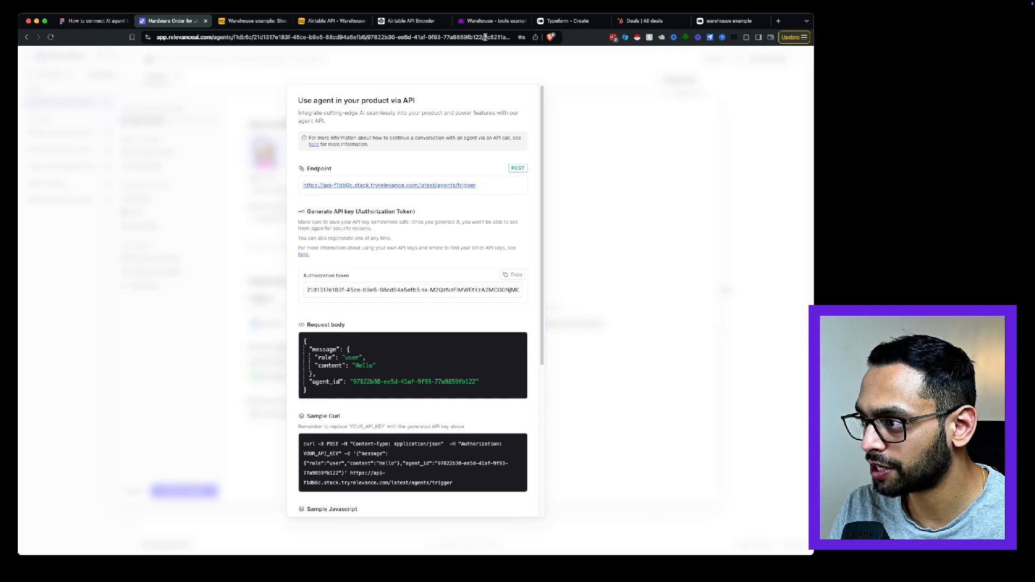
click(492, 21)
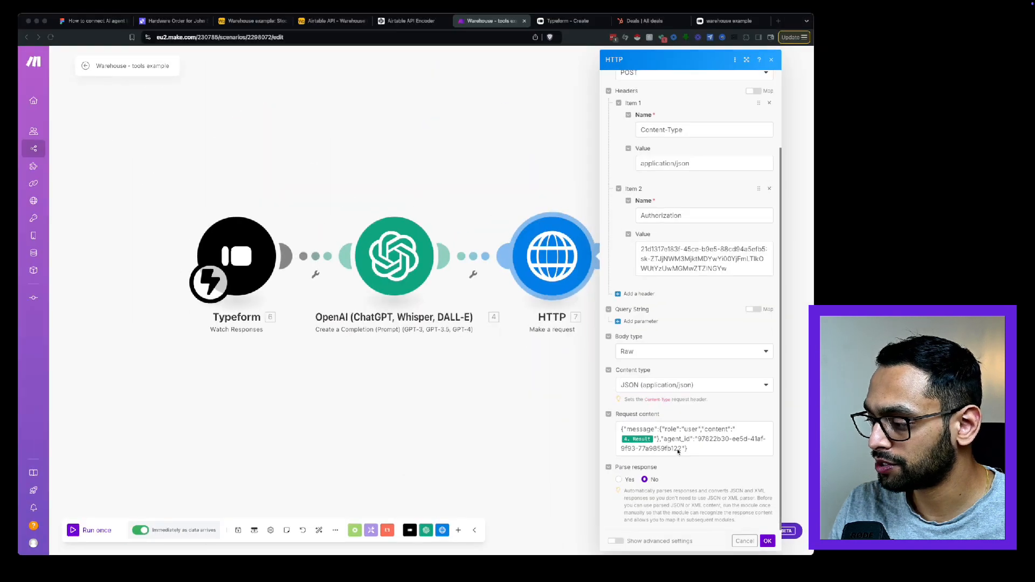
Compare the HTTP module's request content with Relevance AI's sample request body and agent ID, then confirm the HTTP module settings.
click(153, 20)
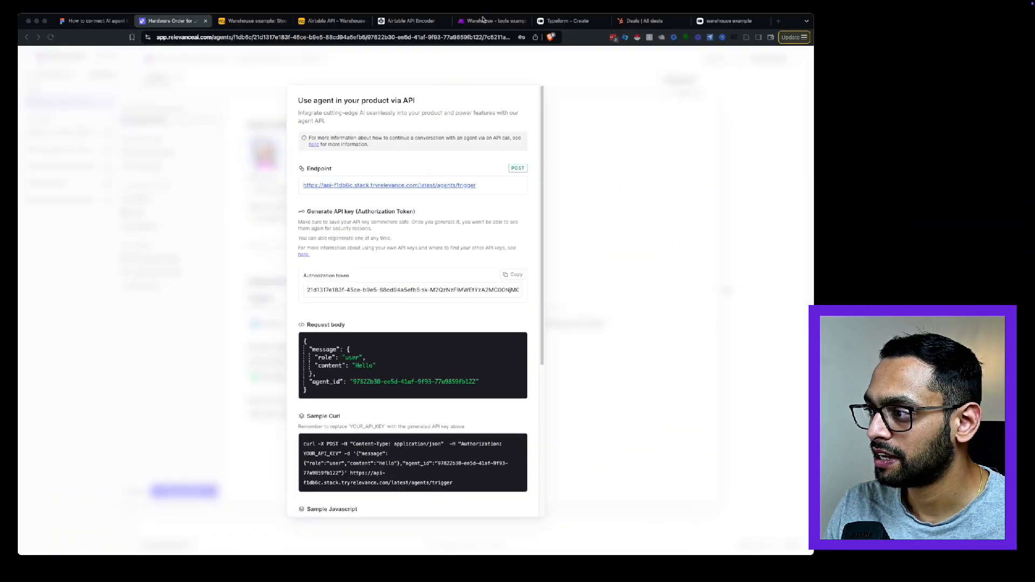
click(483, 20)
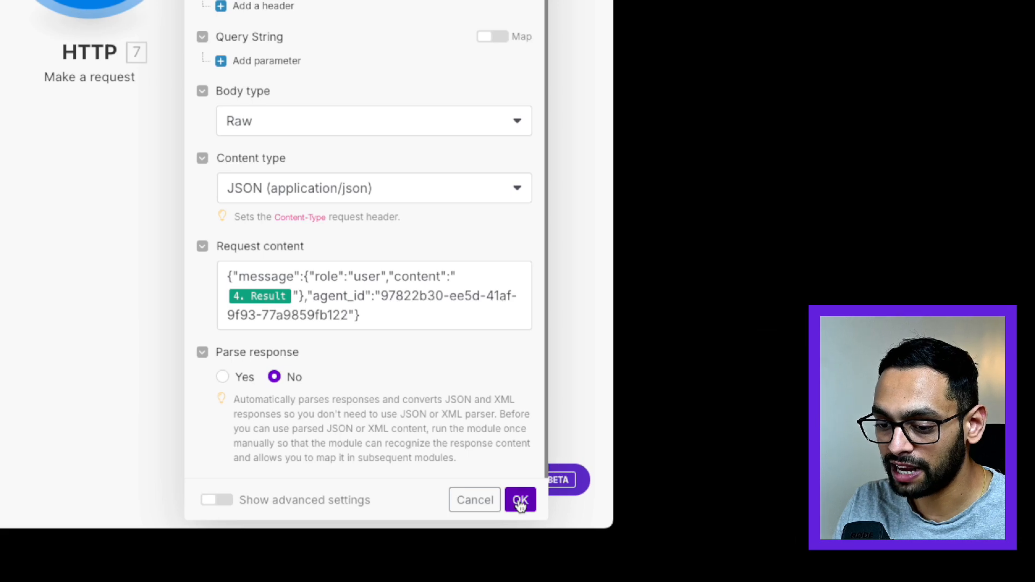
click(521, 500)
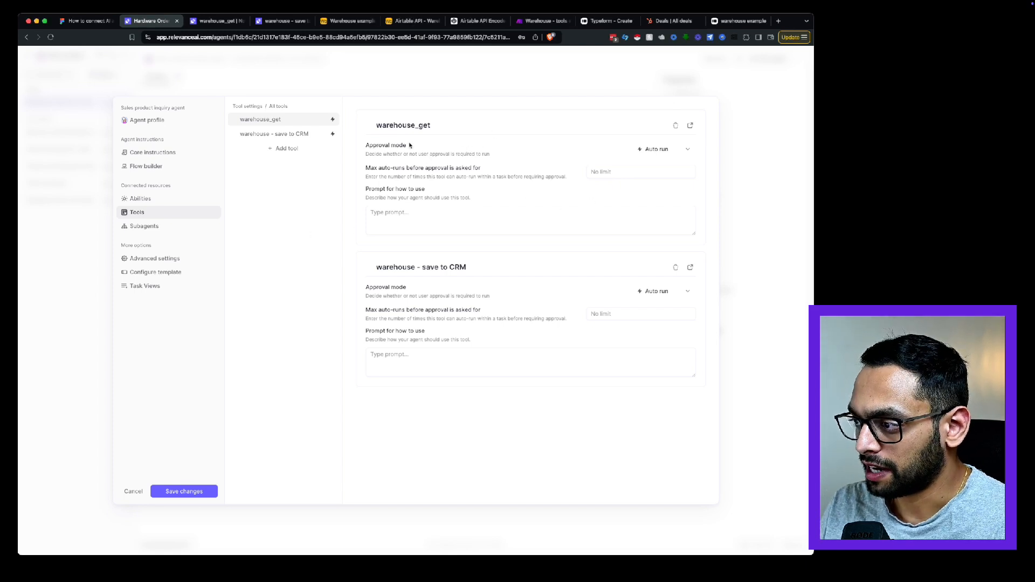
Open the warehouse_get tool and examine its product and quantity inputs and the API step's method, URL and Authorization header.
click(216, 21)
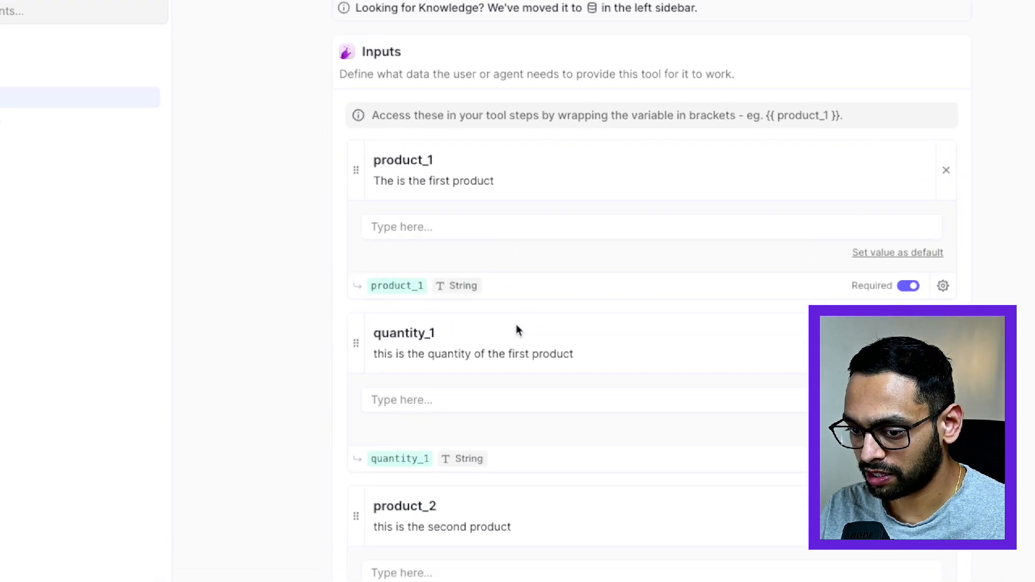
scroll(522, 302, down, 3)
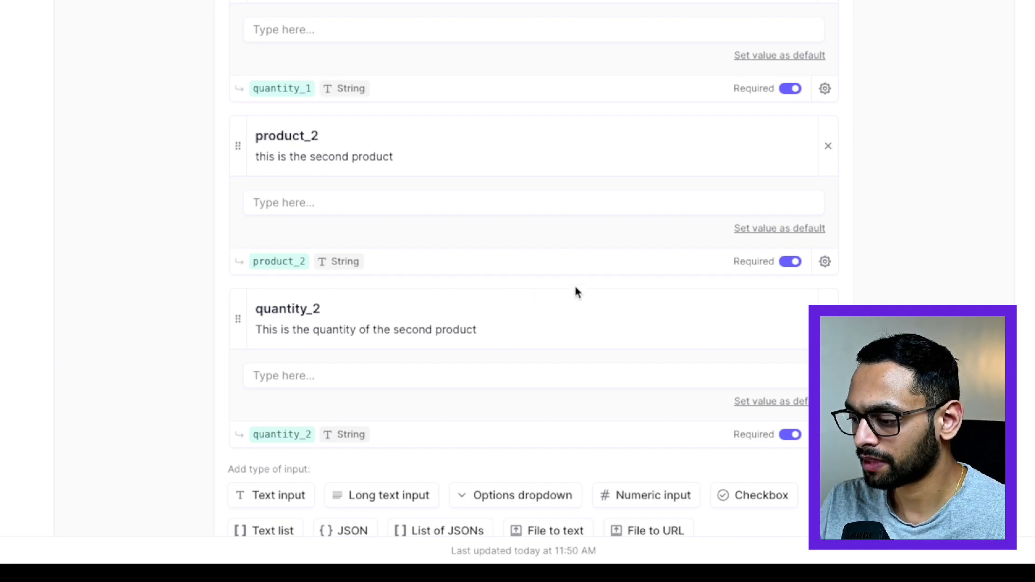
scroll(575, 286, down, 15)
scroll(575, 291, down, 5)
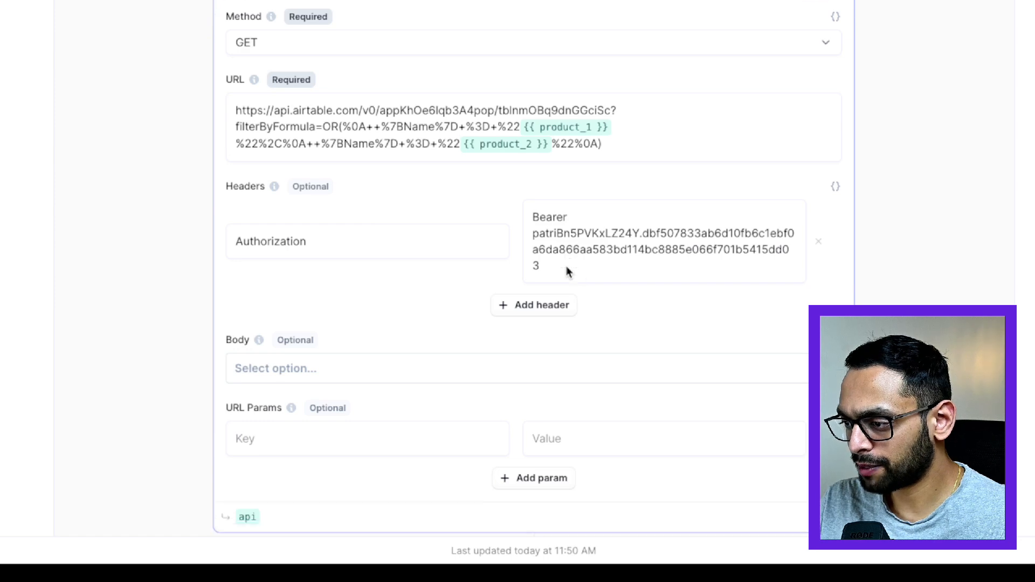
scroll(529, 164, up, 6)
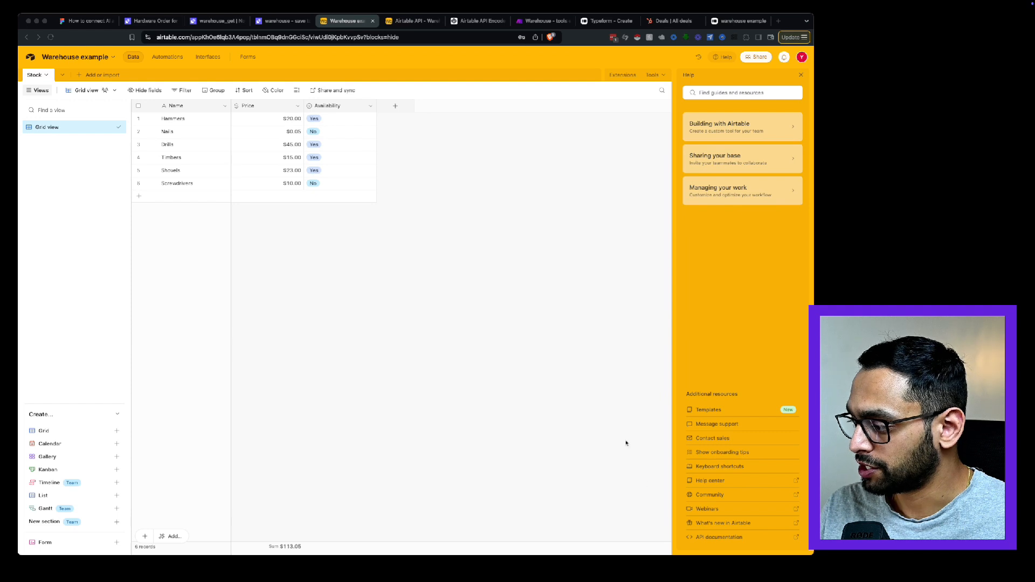
Open the Airtable API documentation for the Warehouse example base and go to the Stock table's List records section.
click(721, 541)
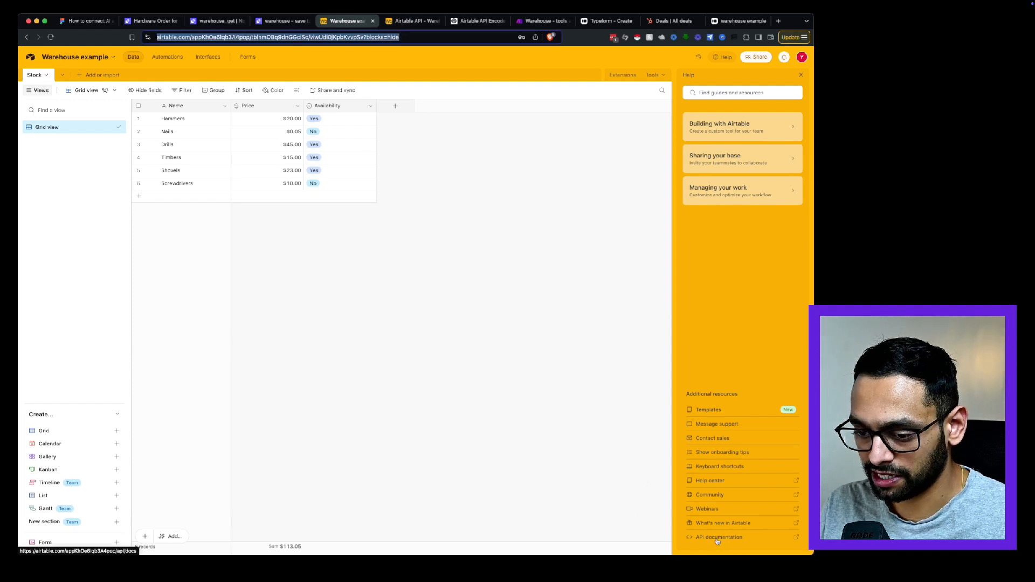
click(718, 538)
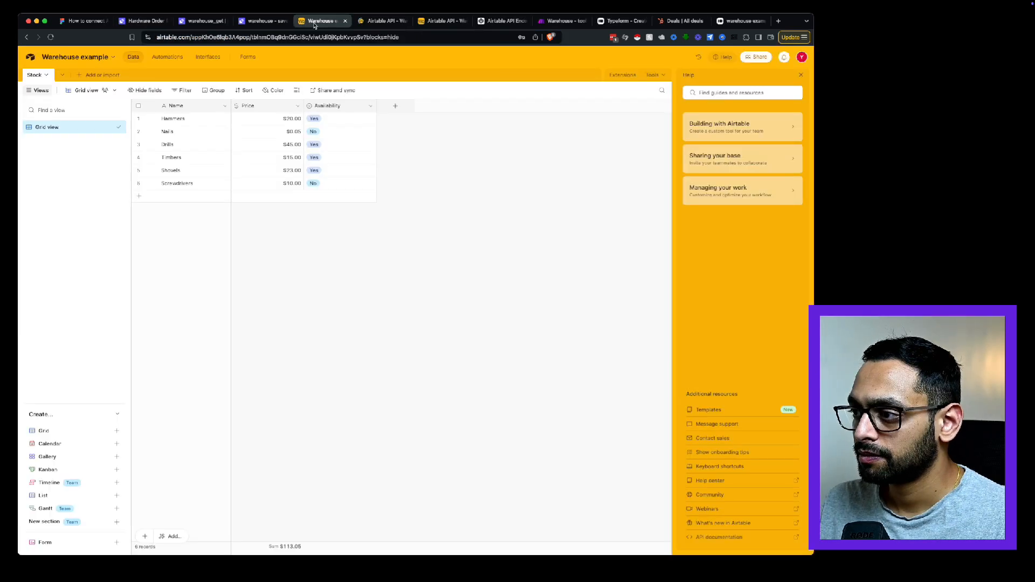
click(356, 24)
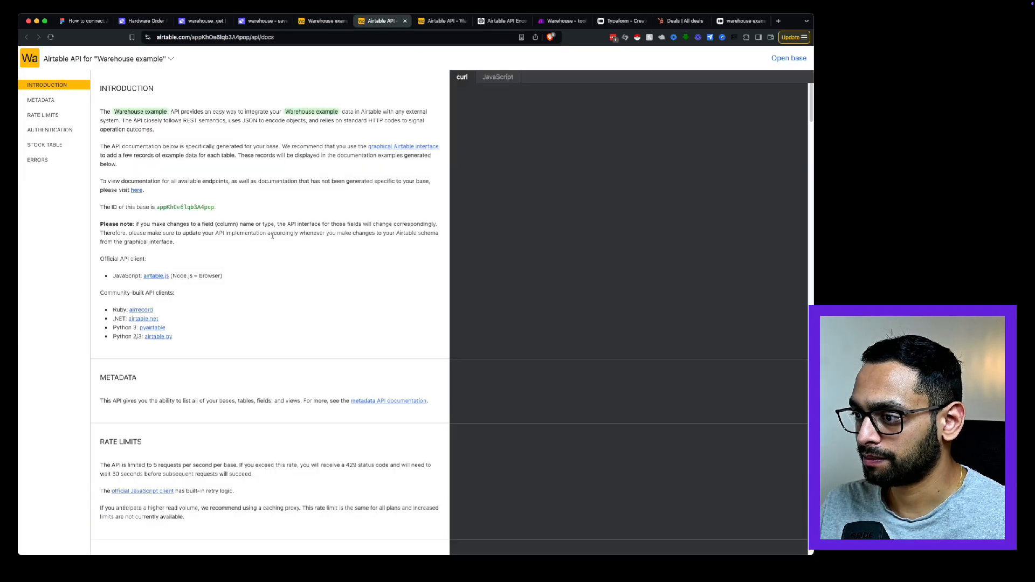
click(901, 58)
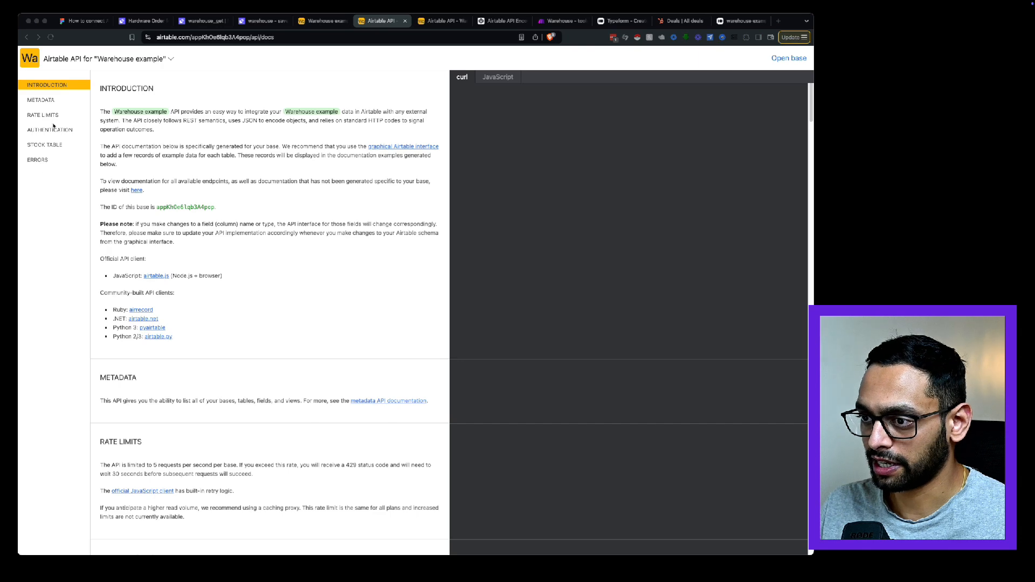
click(51, 144)
click(54, 146)
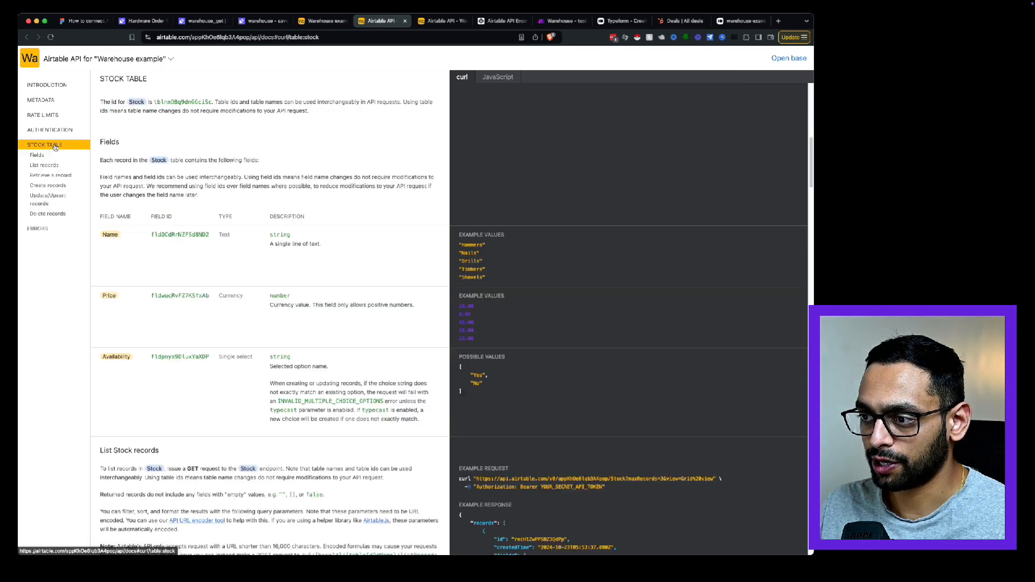
click(43, 166)
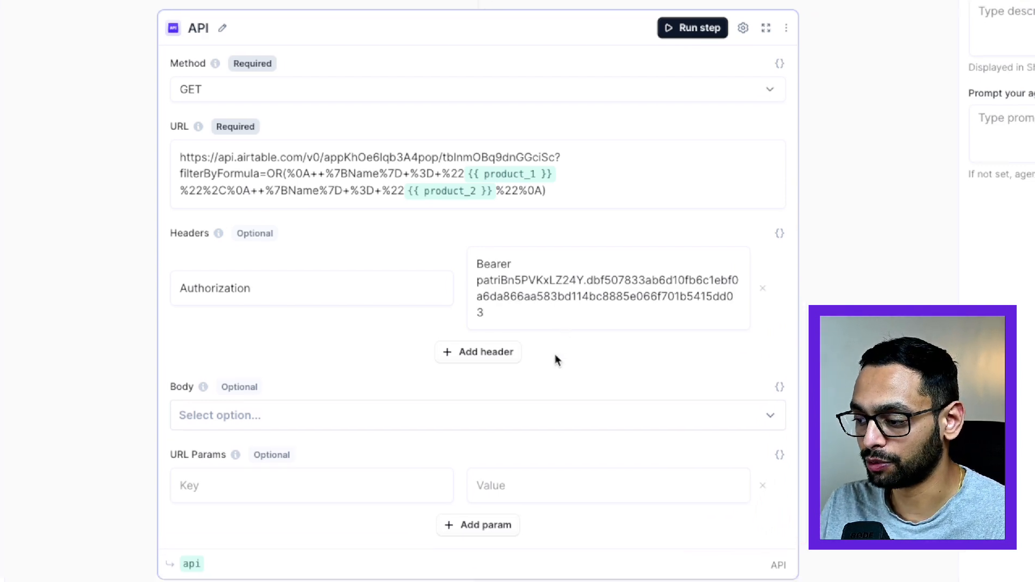
Expand the warehouse_get tool's Javascript Code step and read its variable definitions and the loop that collects prices.
scroll(555, 358, down, 9)
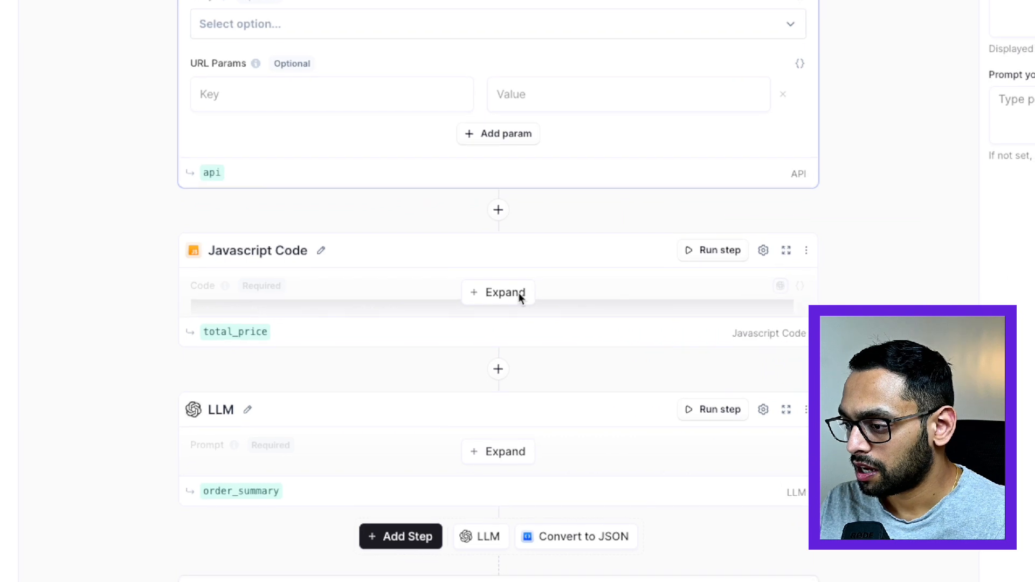
click(507, 297)
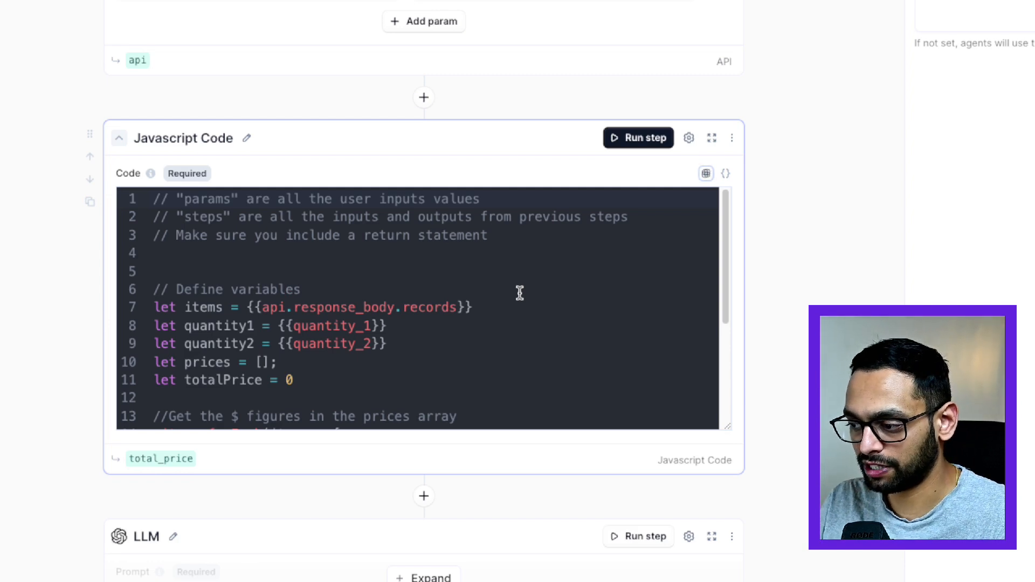
scroll(525, 296, down, 1)
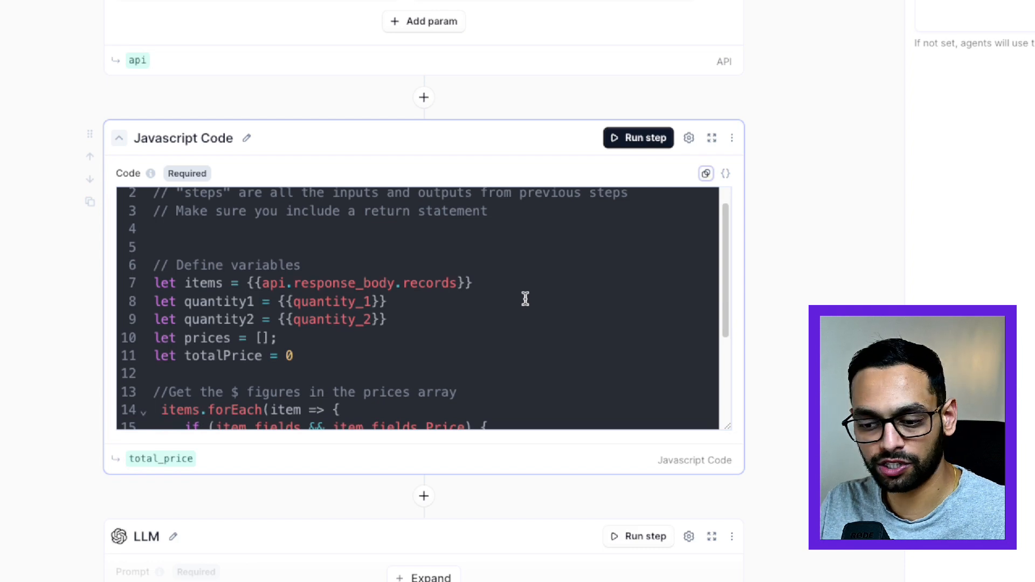
scroll(523, 297, down, 1)
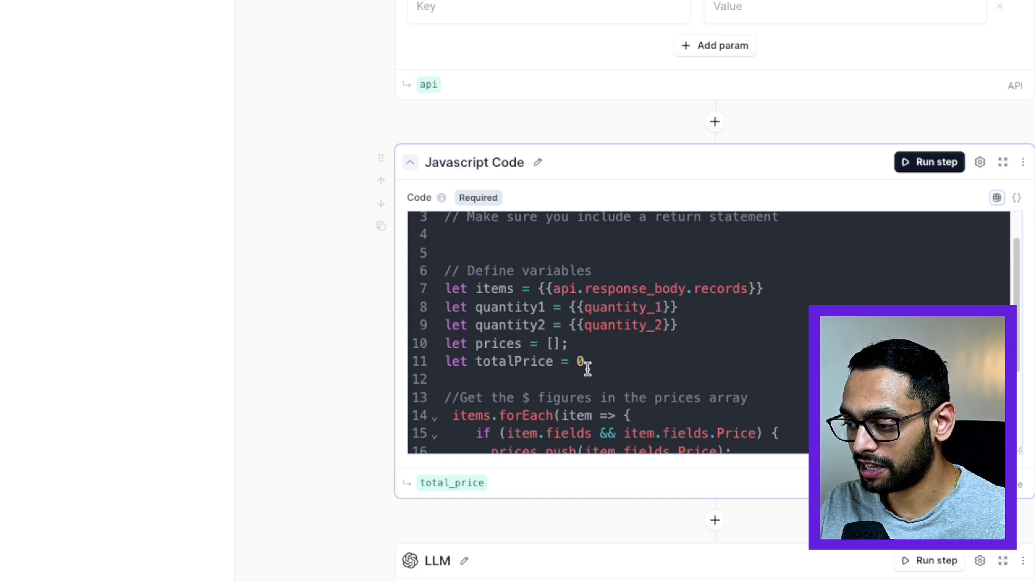
scroll(790, 369, down, 3)
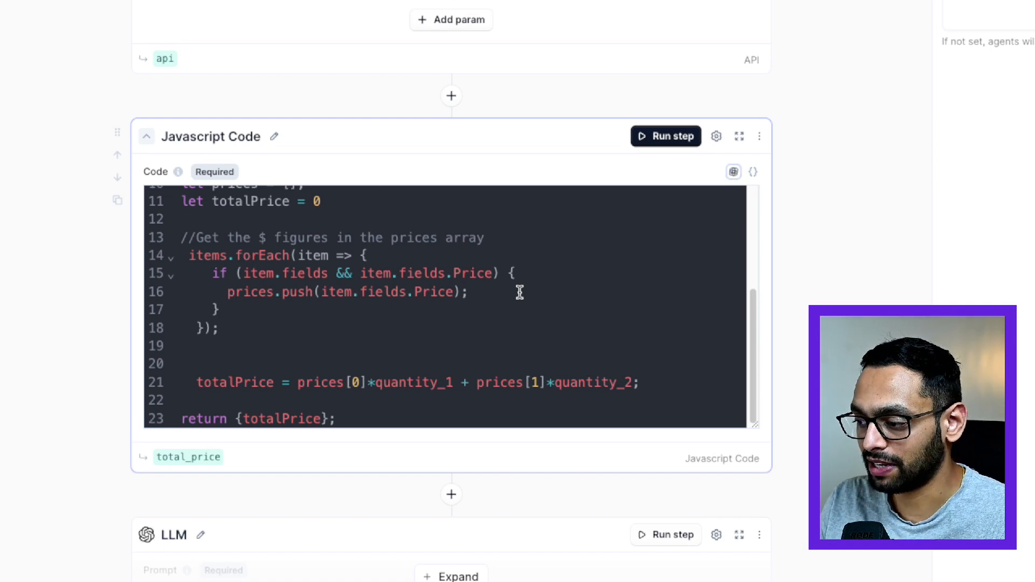
Review the code line that calculates totalPrice from the two prices and quantities, and its return statement.
scroll(460, 302, up, 1)
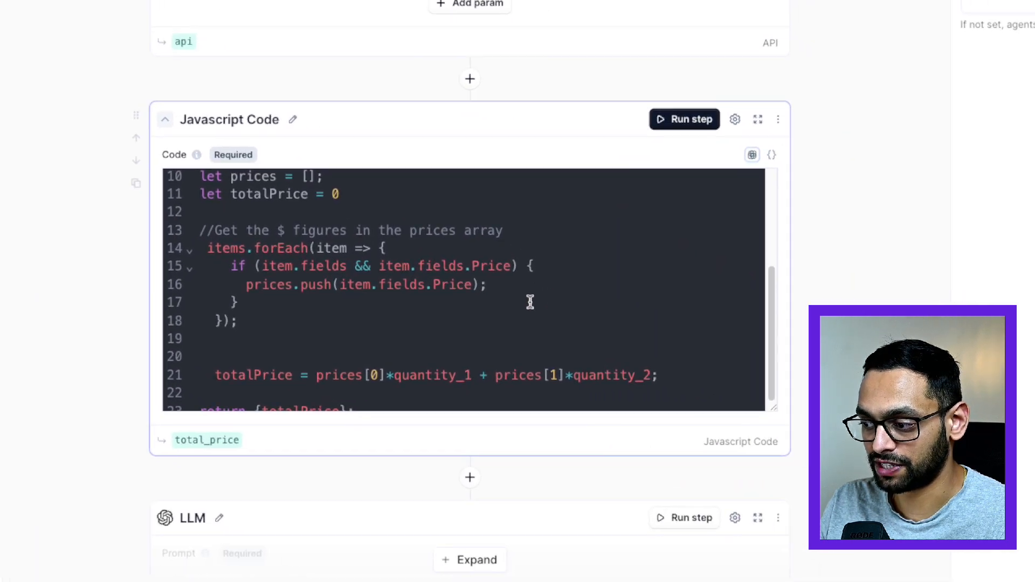
scroll(530, 302, down, 5)
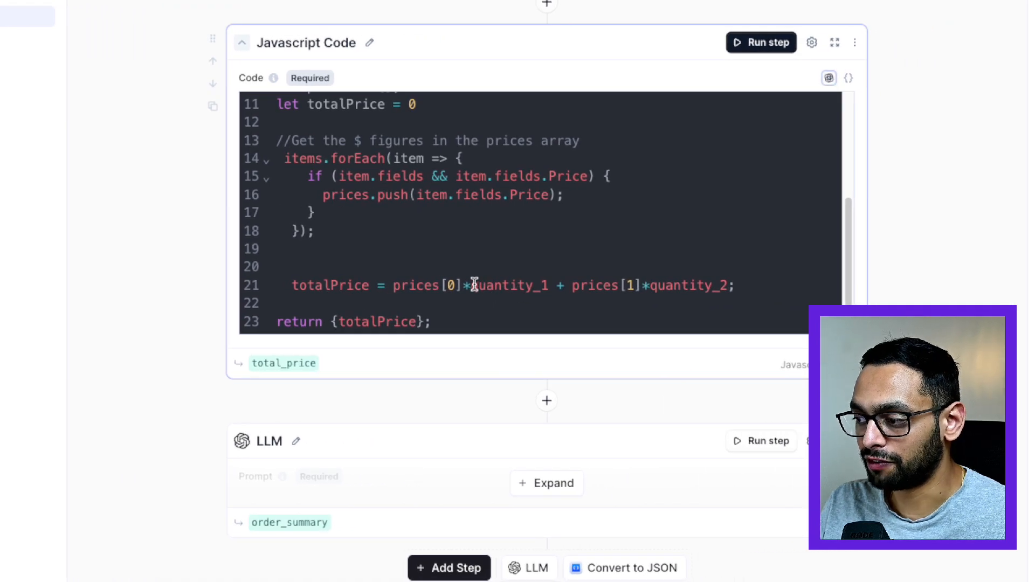
click(553, 286)
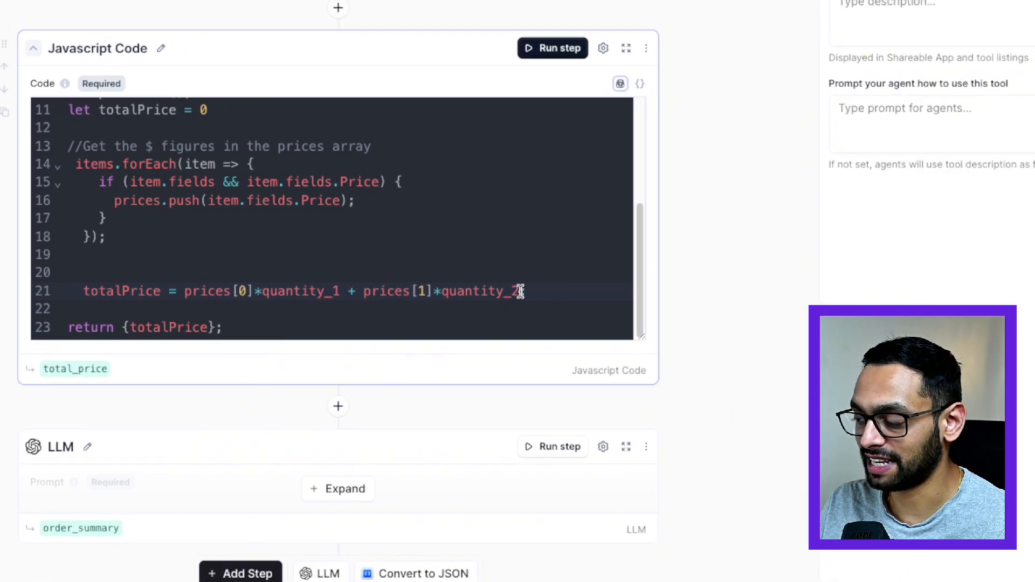
click(520, 291)
text(;)
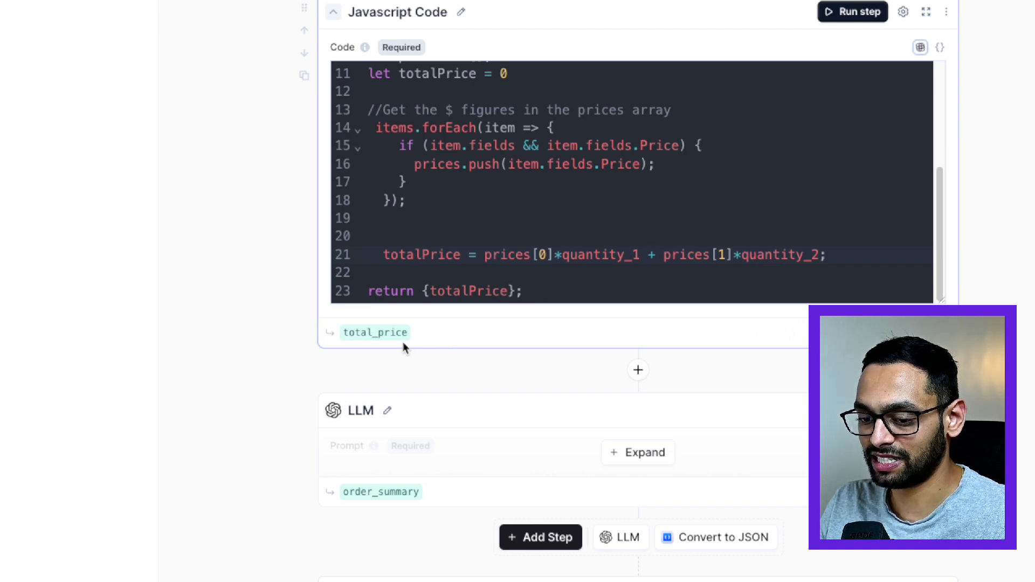
Expand the LLM step to review its prompt and model, then inspect the tool's order_summary_answer and total_price_transformed_totalPrice outputs.
click(416, 356)
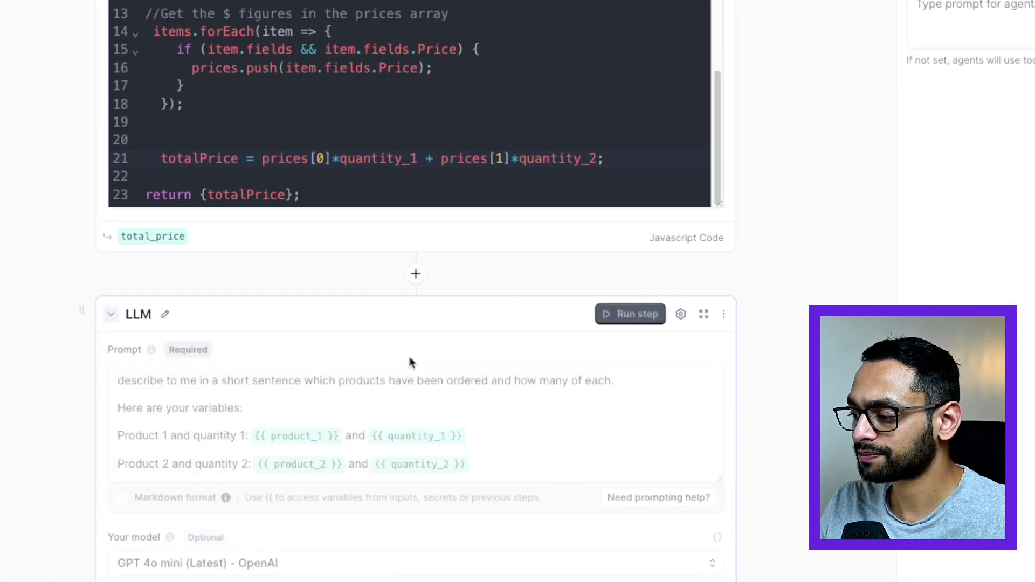
scroll(453, 313, down, 2)
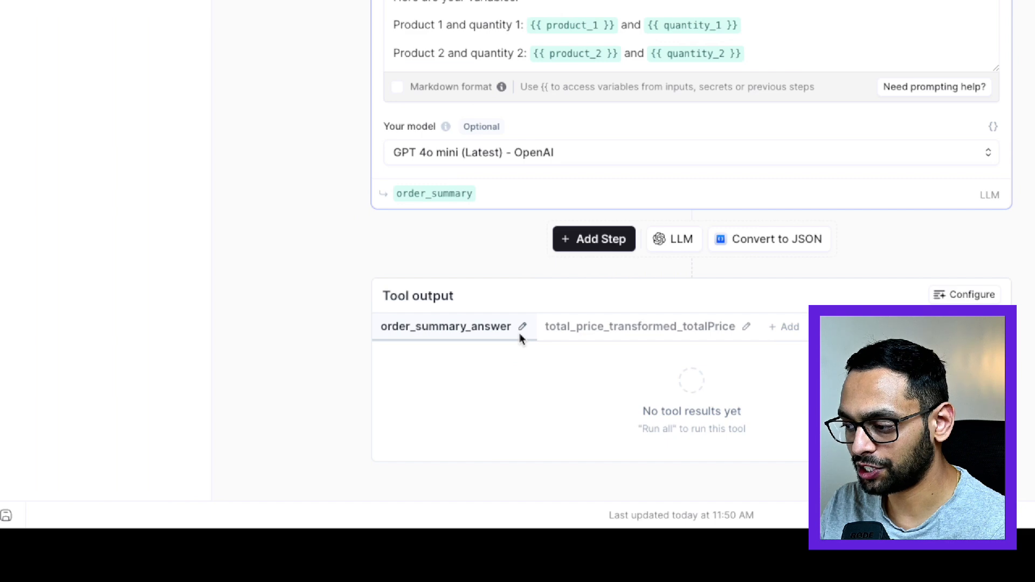
click(680, 338)
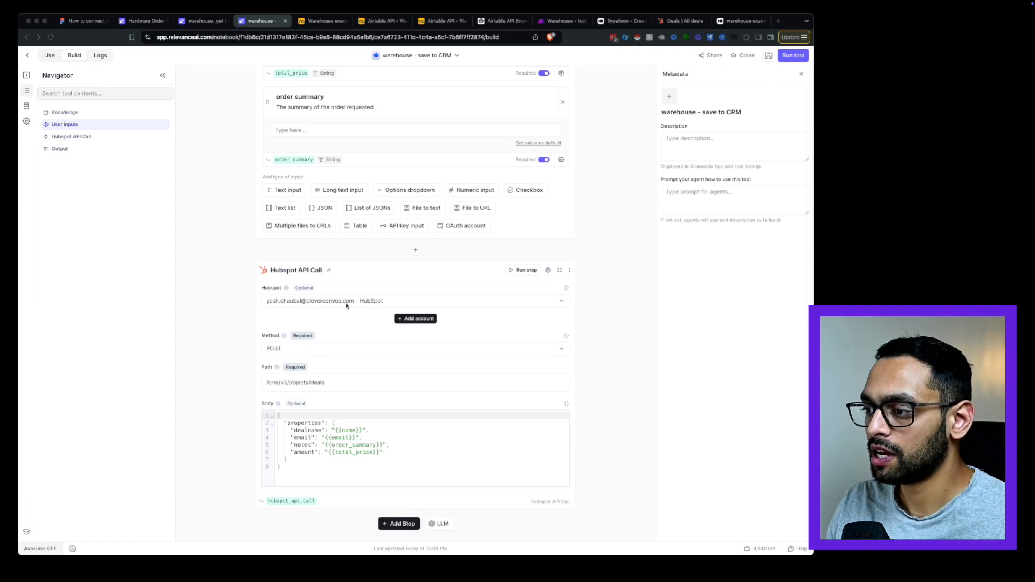
Review the name, email, totalPrice and order summary inputs of the warehouse - save to CRM tool.
scroll(347, 305, up, 3)
scroll(323, 324, up, 5)
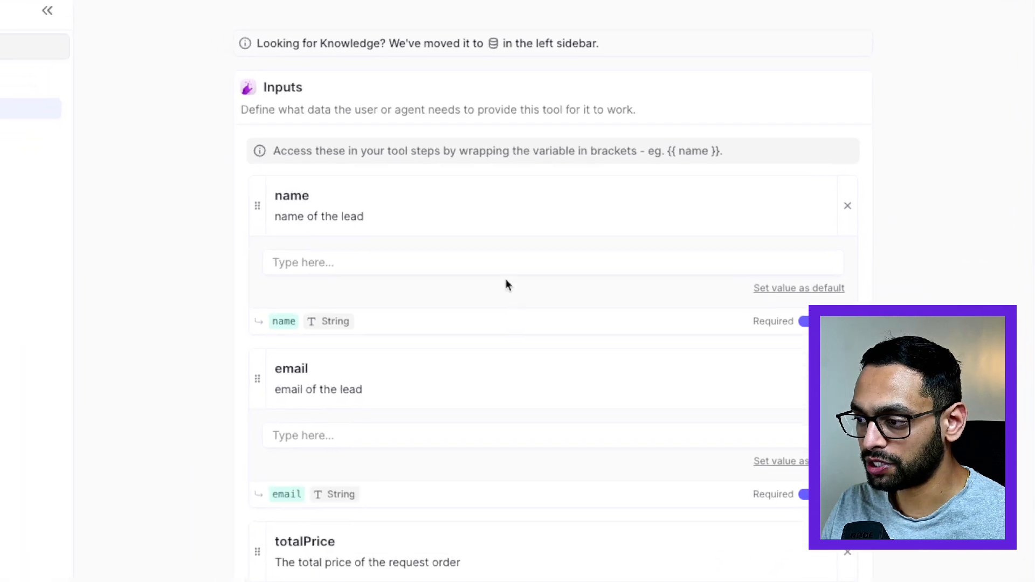
scroll(519, 295, down, 5)
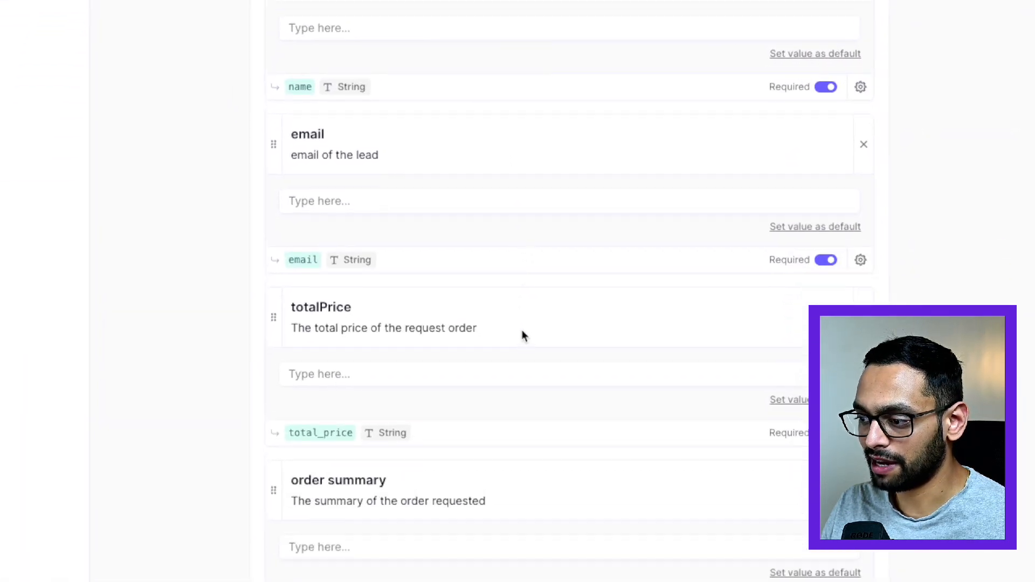
scroll(518, 307, up, 5)
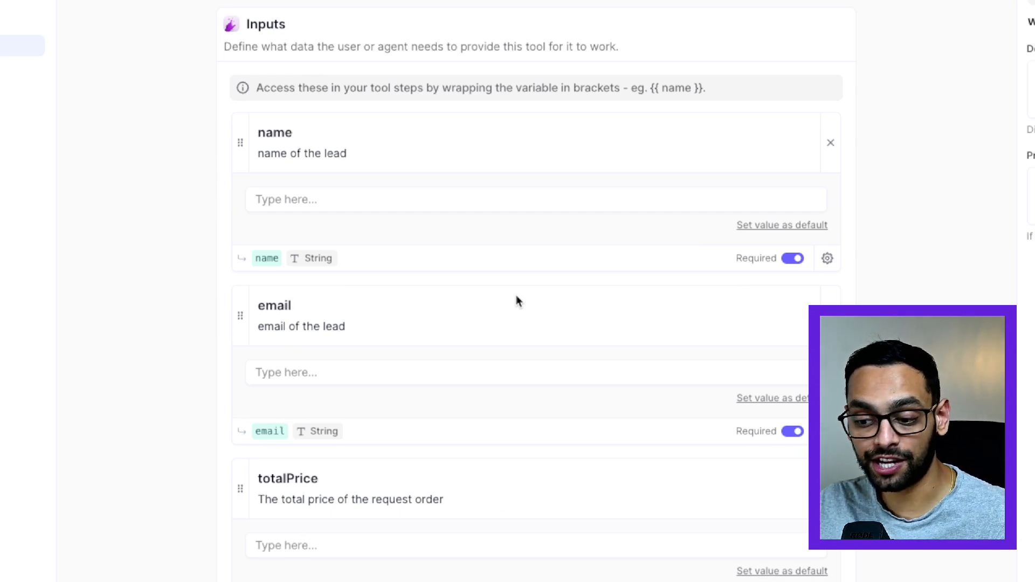
scroll(516, 300, down, 6)
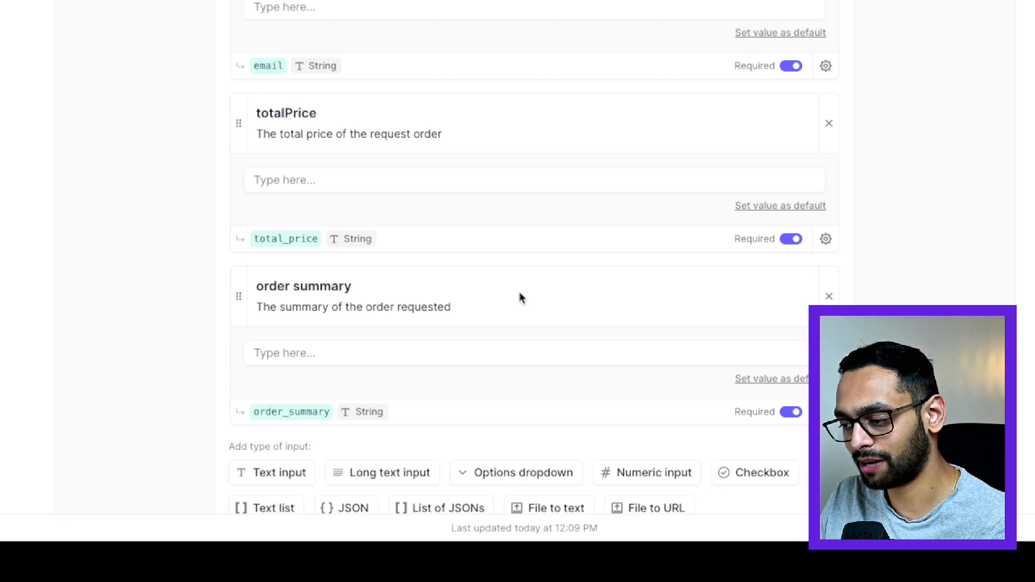
Examine the Hubspot API Call step's account, method, path and the deal properties in its body.
scroll(523, 324, down, 6)
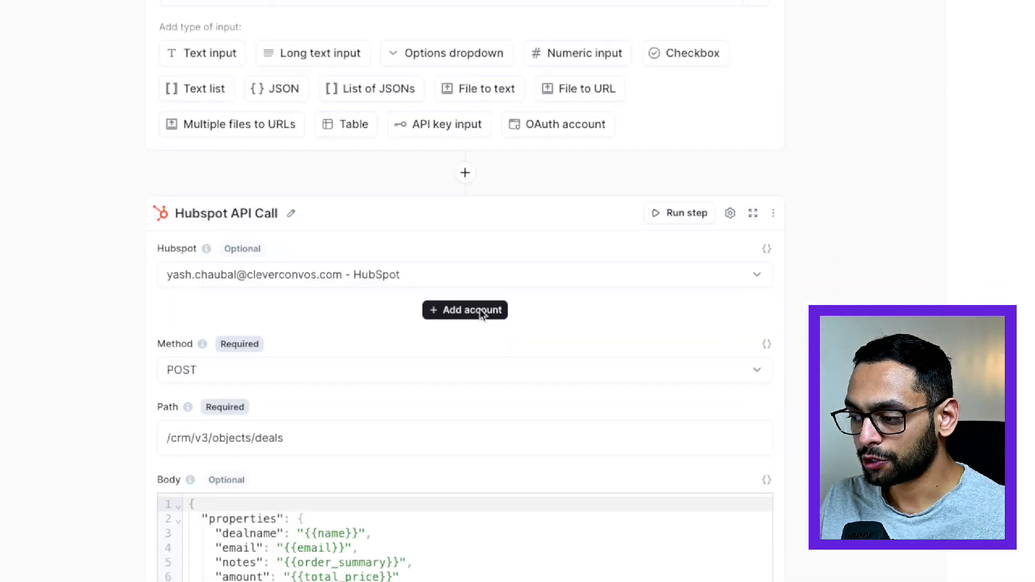
scroll(482, 313, down, 6)
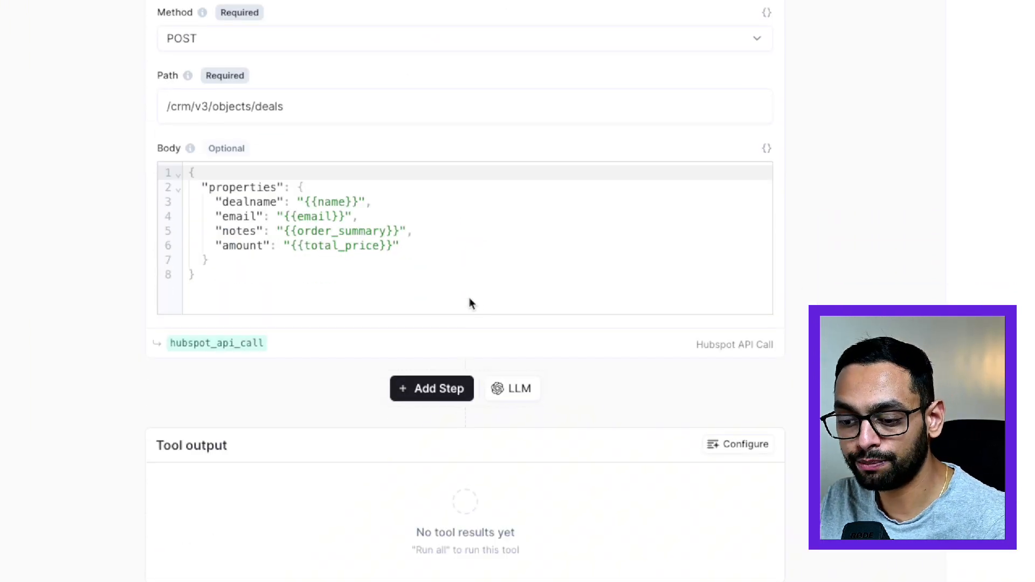
scroll(469, 303, up, 4)
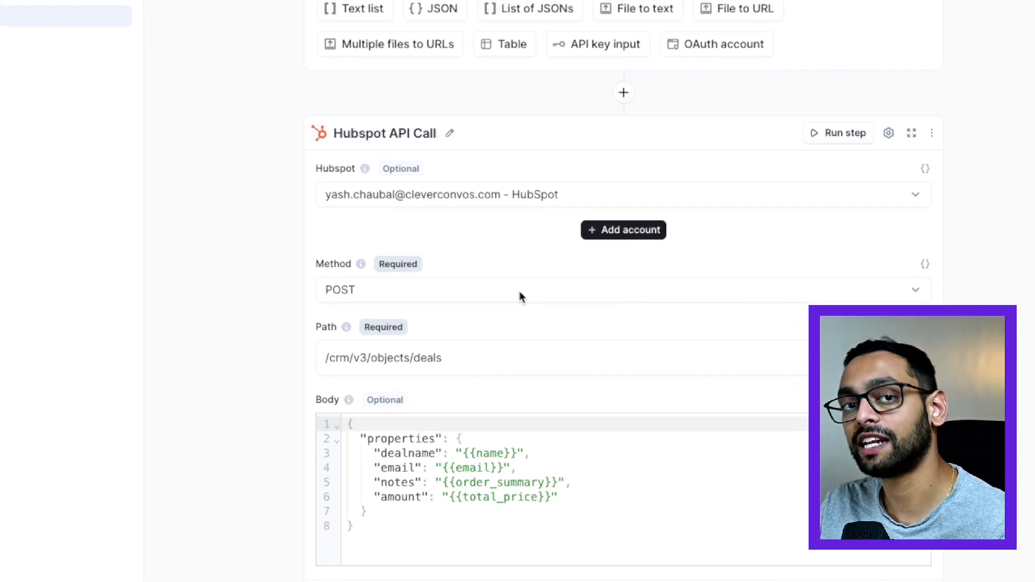
scroll(519, 292, down, 4)
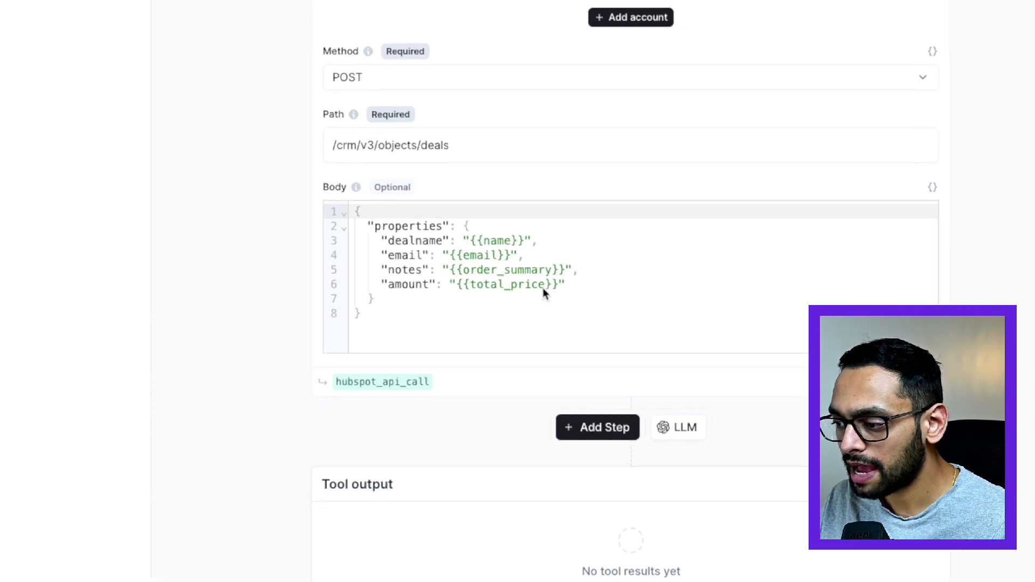